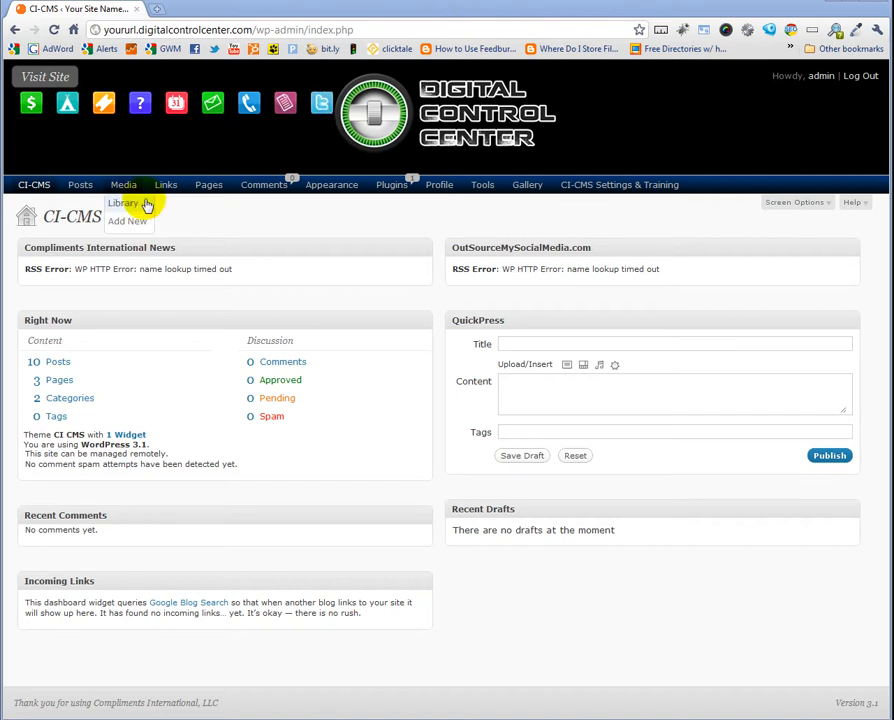
# Start a new post and give it the title 'Optimize a post'
pyautogui.moveTo(74, 194)
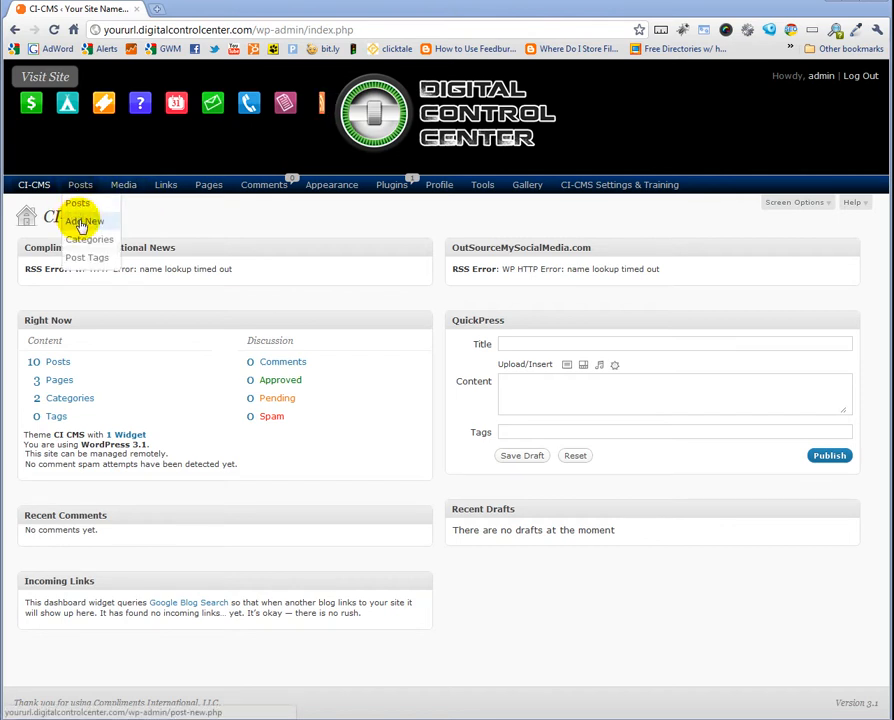
pyautogui.click(82, 222)
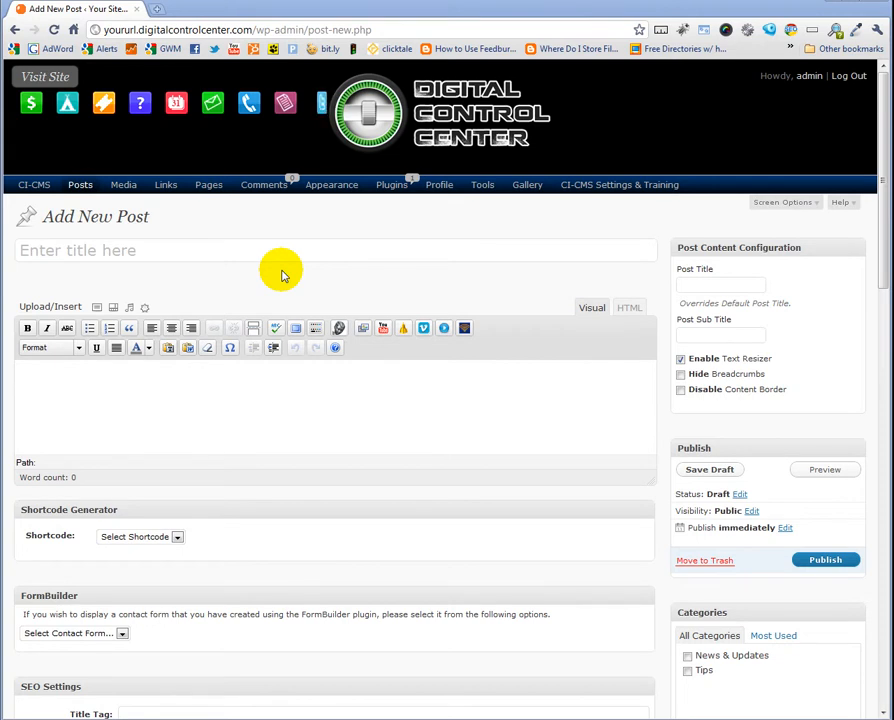
pyautogui.click(226, 250)
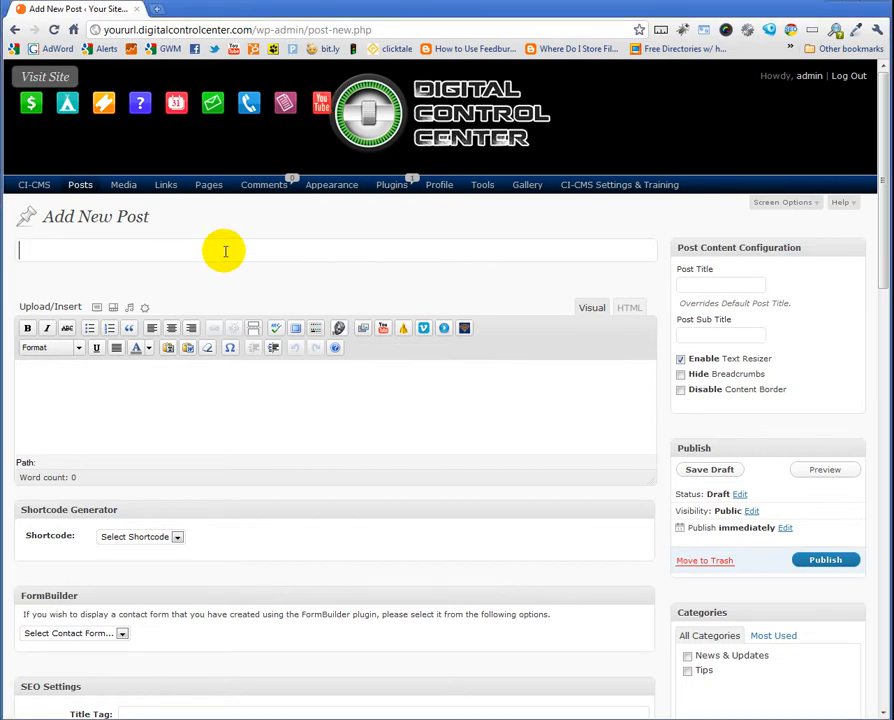
pyautogui.write('Optimi')
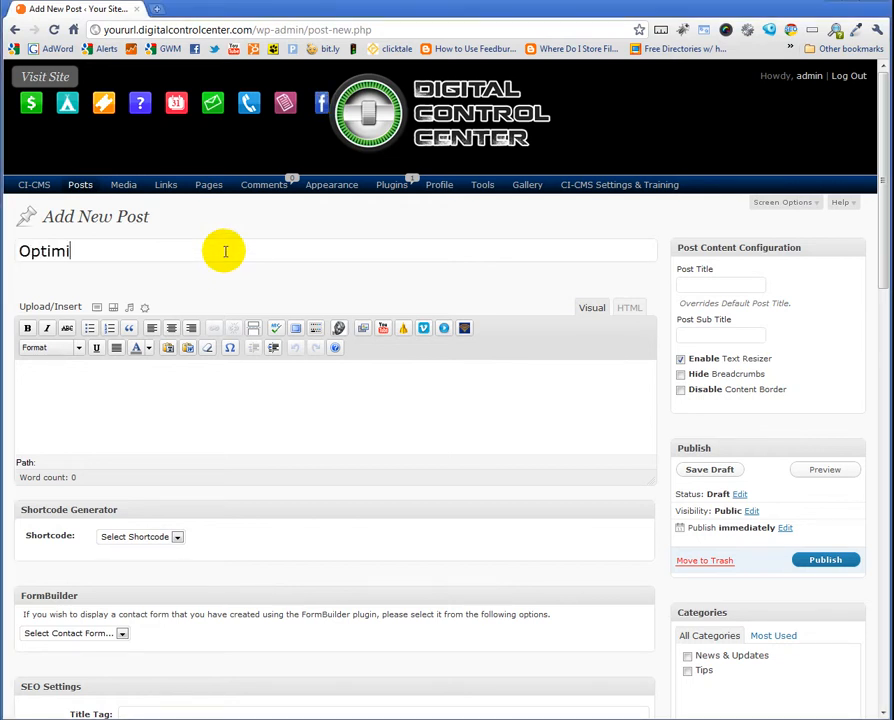
pyautogui.write('ze a post')
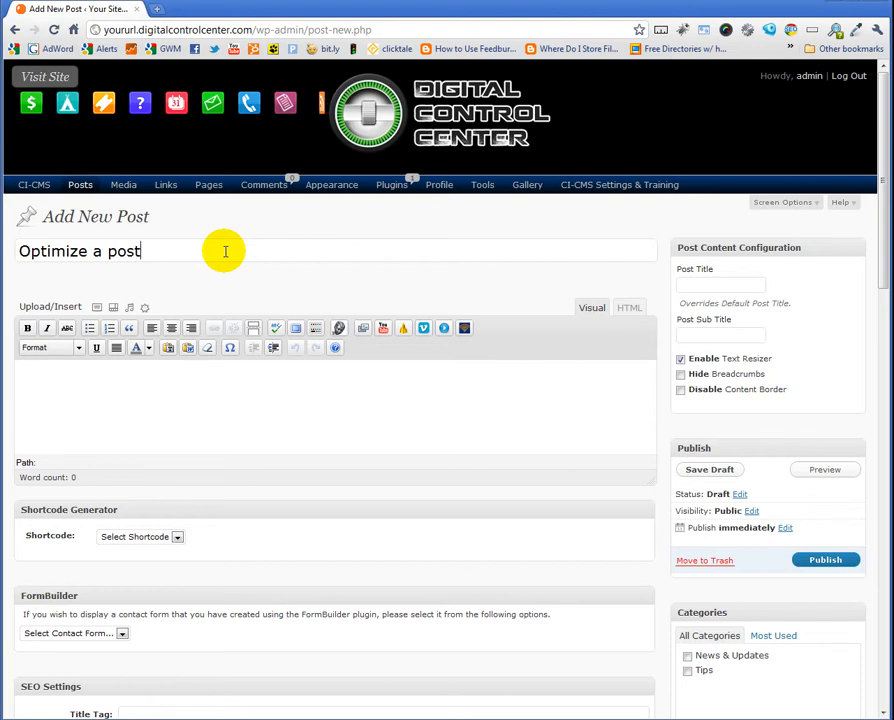
pyautogui.press('Tab')
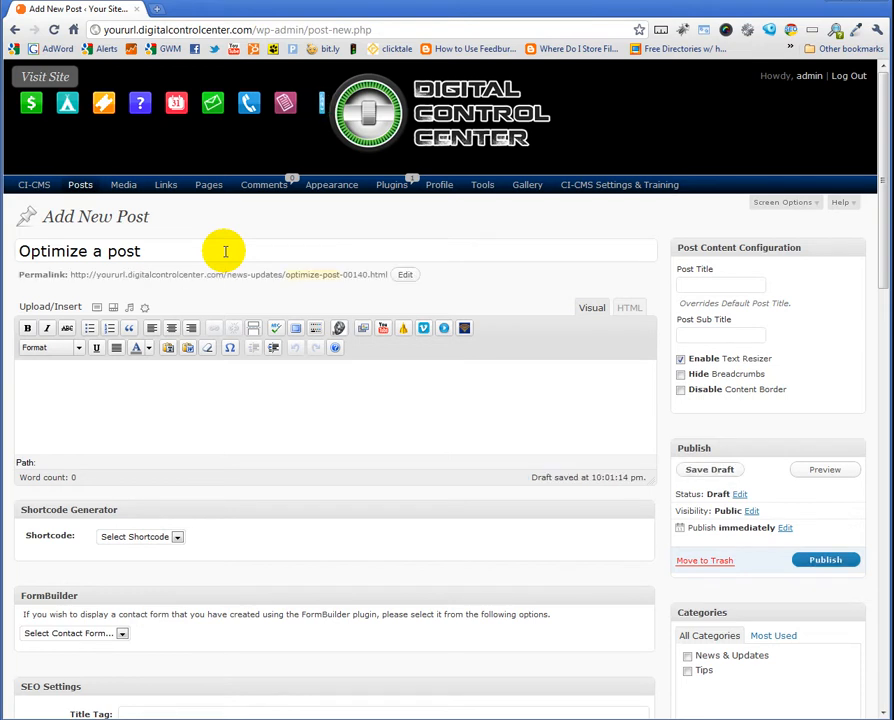
# Edit the post's permalink slug to 'optimize-a-post'
pyautogui.moveTo(342, 276); pyautogui.dragTo(284, 275)
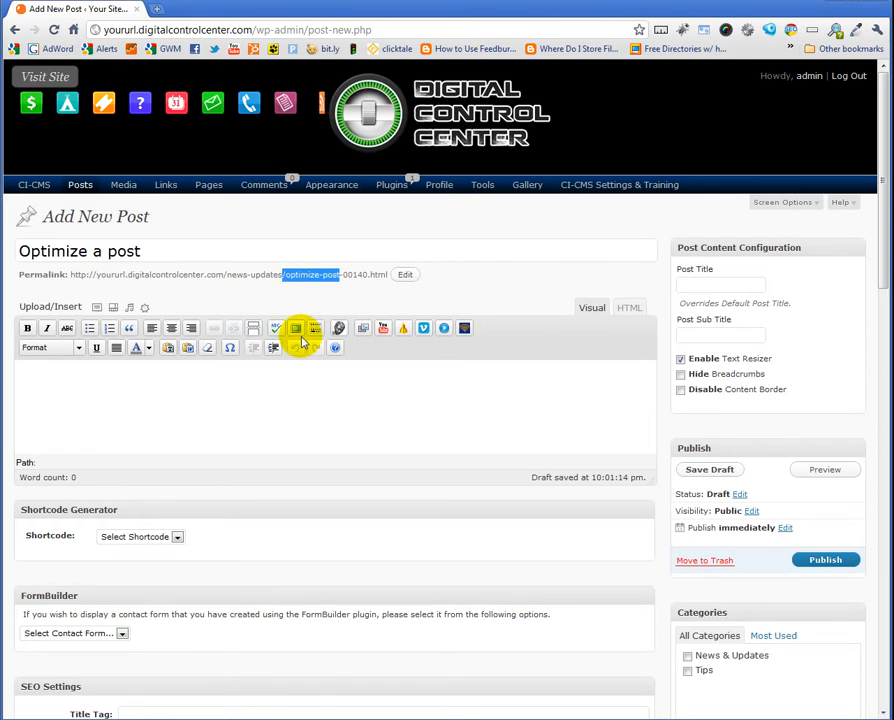
pyautogui.click(405, 276)
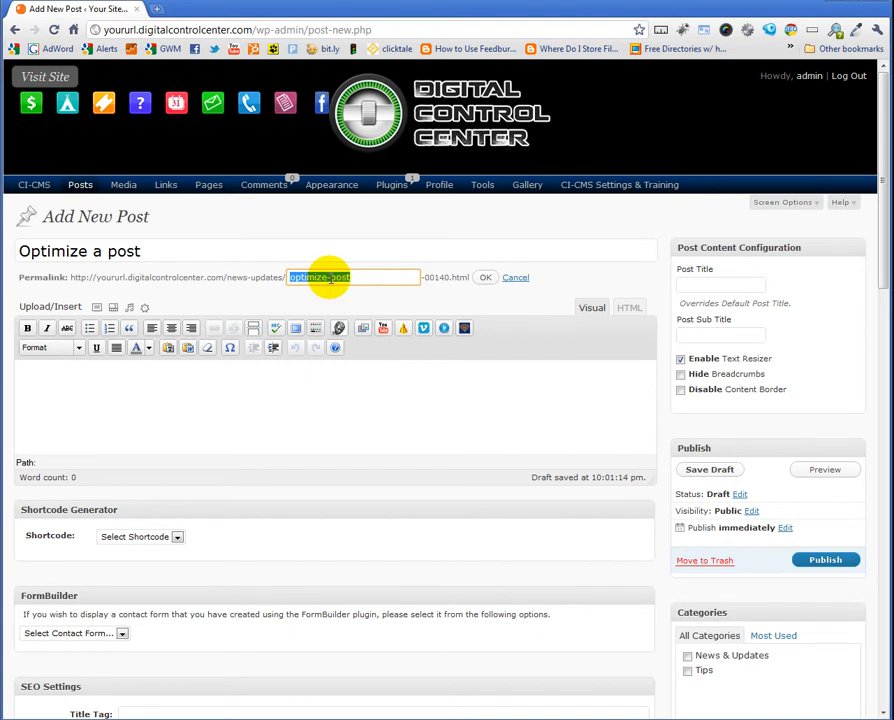
pyautogui.click(331, 278)
pyautogui.write('a')
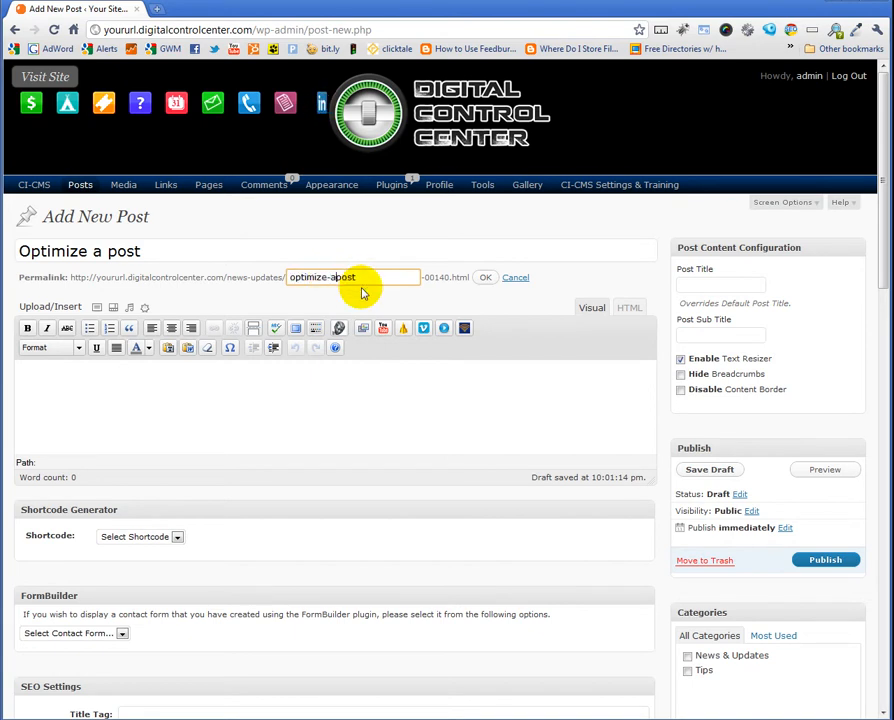
pyautogui.write('-')
pyautogui.click(484, 278)
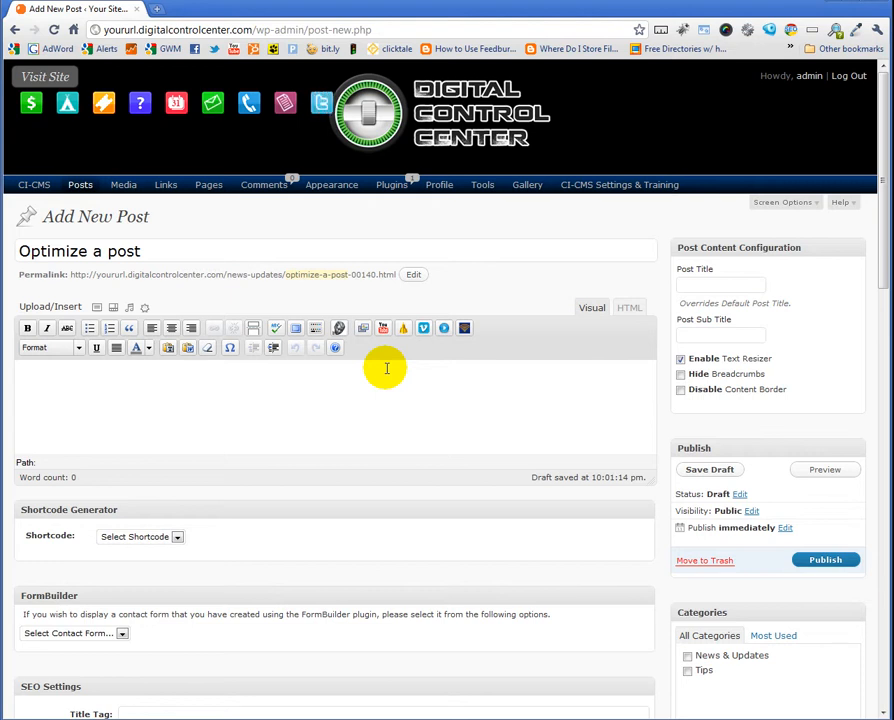
# Enter 'Optimize a post: Everything you need to know' as the first line of the post body
pyautogui.click(196, 394)
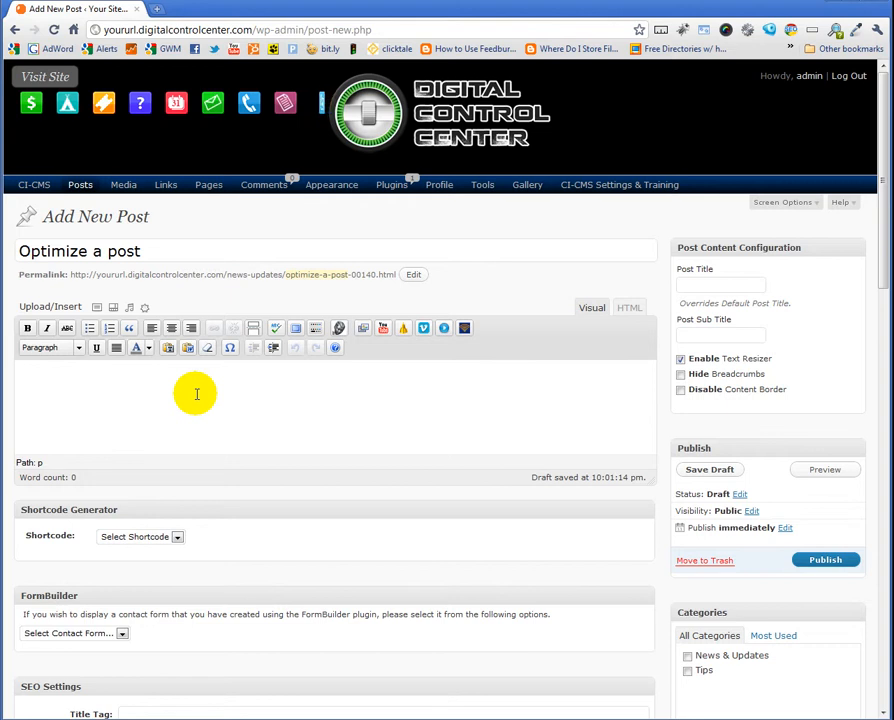
pyautogui.write('Opit')
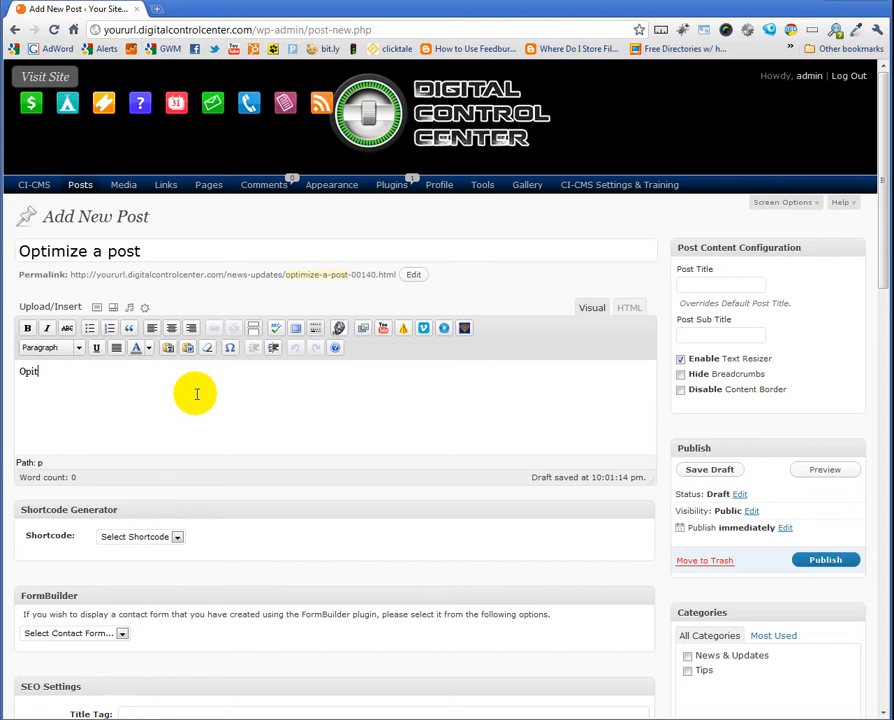
pyautogui.press('BackSpace')
pyautogui.press('BackSpace')
pyautogui.write('i')
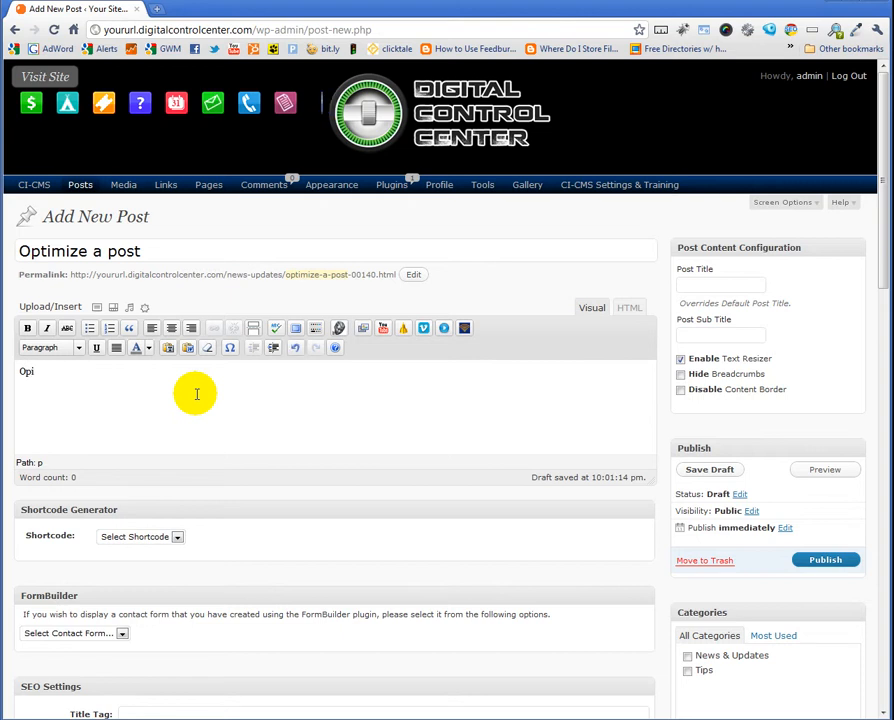
pyautogui.write('mizw')
pyautogui.press('BackSpace')
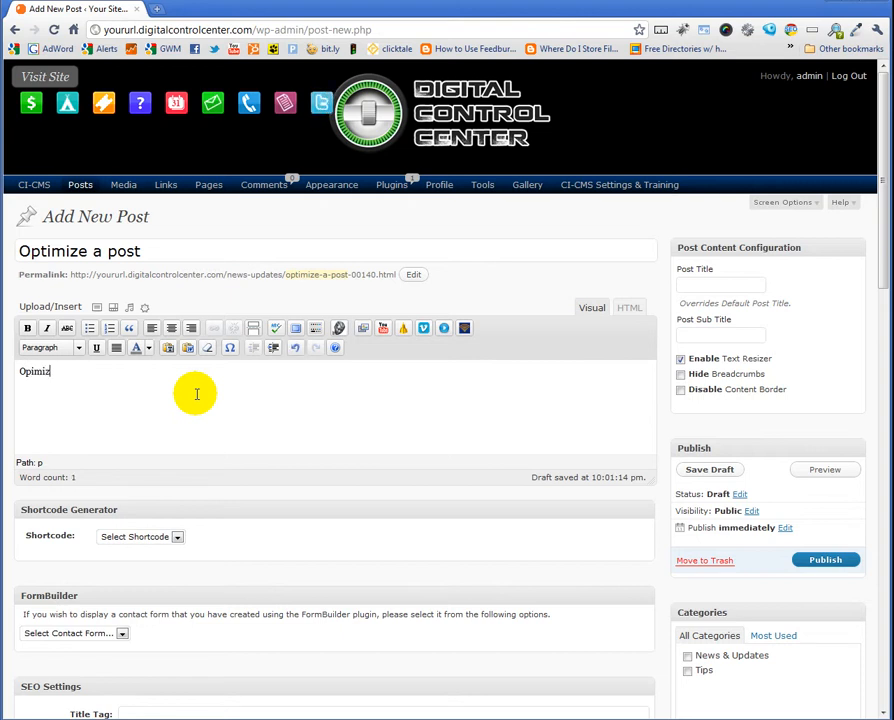
pyautogui.write('e a')
pyautogui.press('BackSpace')
pyautogui.press('BackSpace')
pyautogui.press('BackSpace')
pyautogui.press('BackSpace')
pyautogui.press('BackSpace')
pyautogui.press('BackSpace')
pyautogui.press('BackSpace')
pyautogui.write('timize a post')
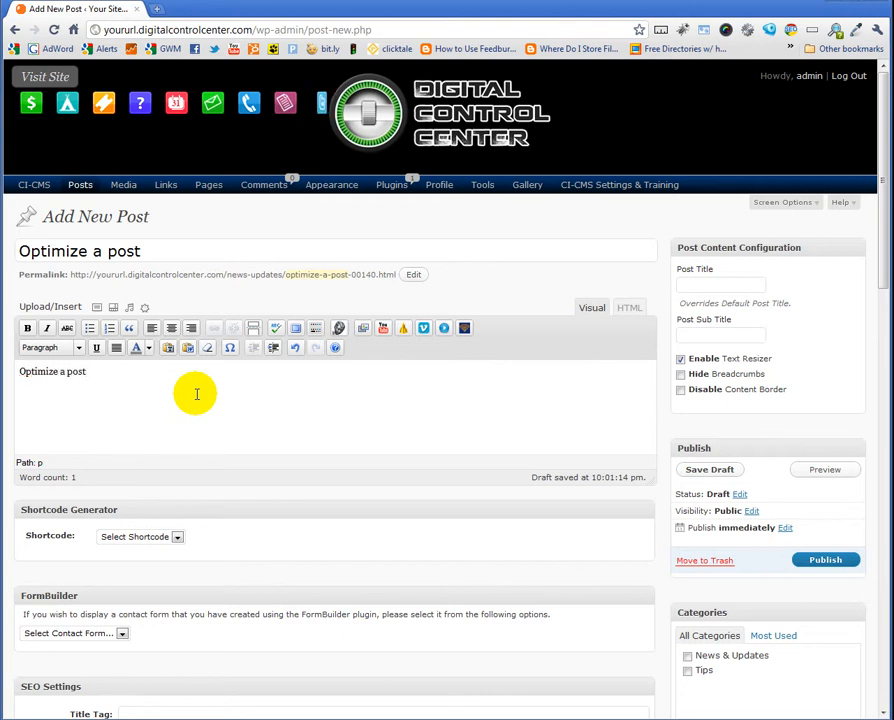
pyautogui.write(':  Everything you ne')
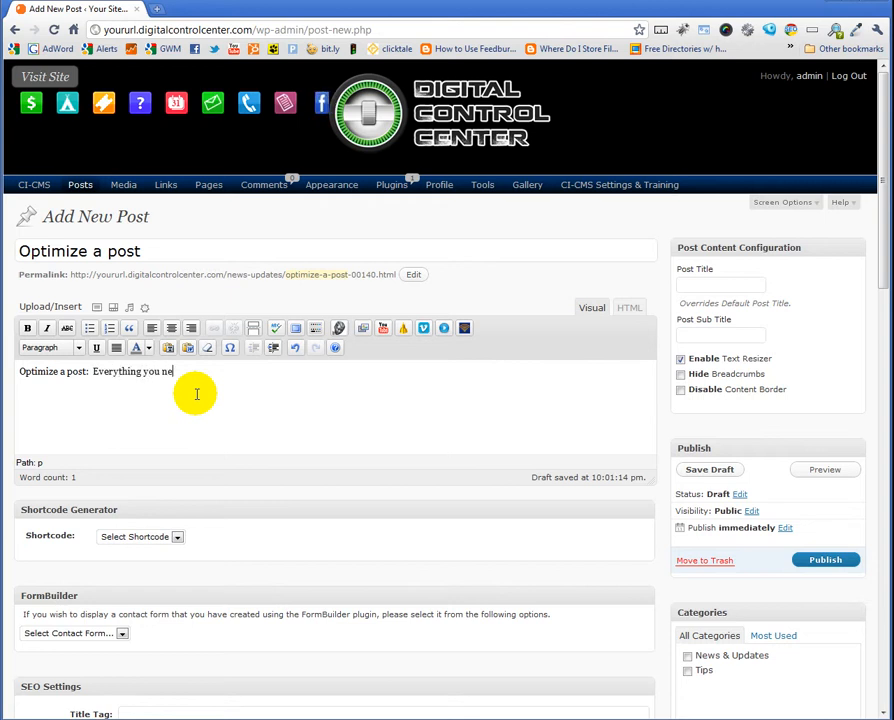
pyautogui.write('ed to know')
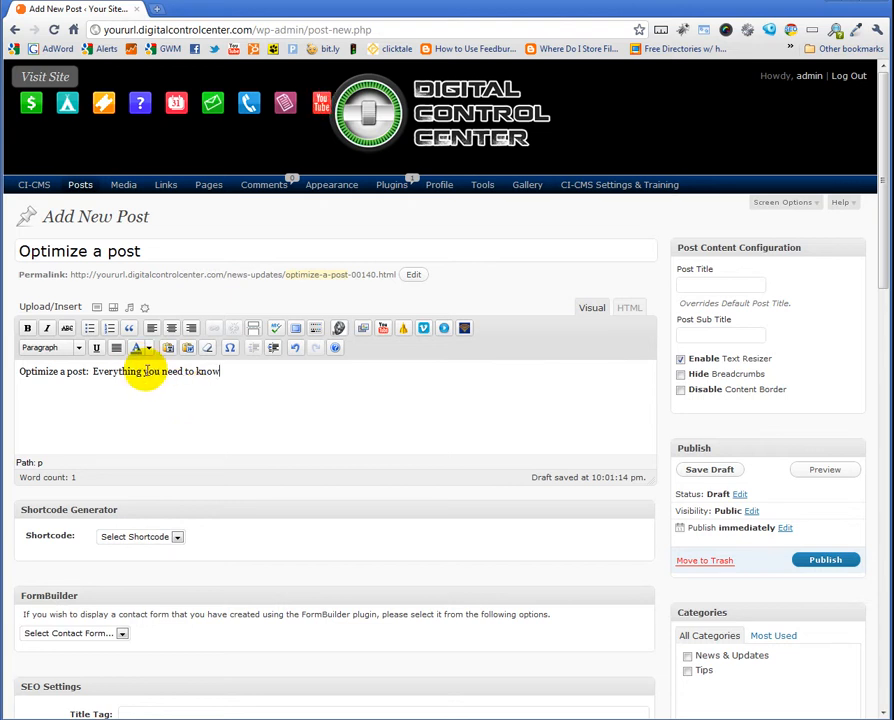
# Format that first body line as Heading 2
pyautogui.tripleClick(145, 372)
pyautogui.click(72, 347)
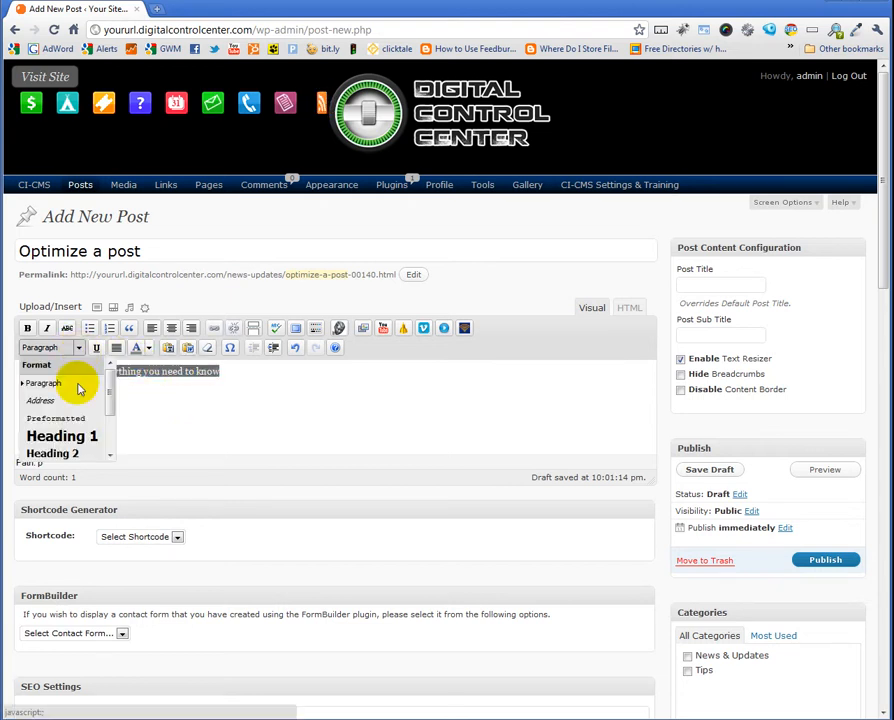
pyautogui.click(70, 454)
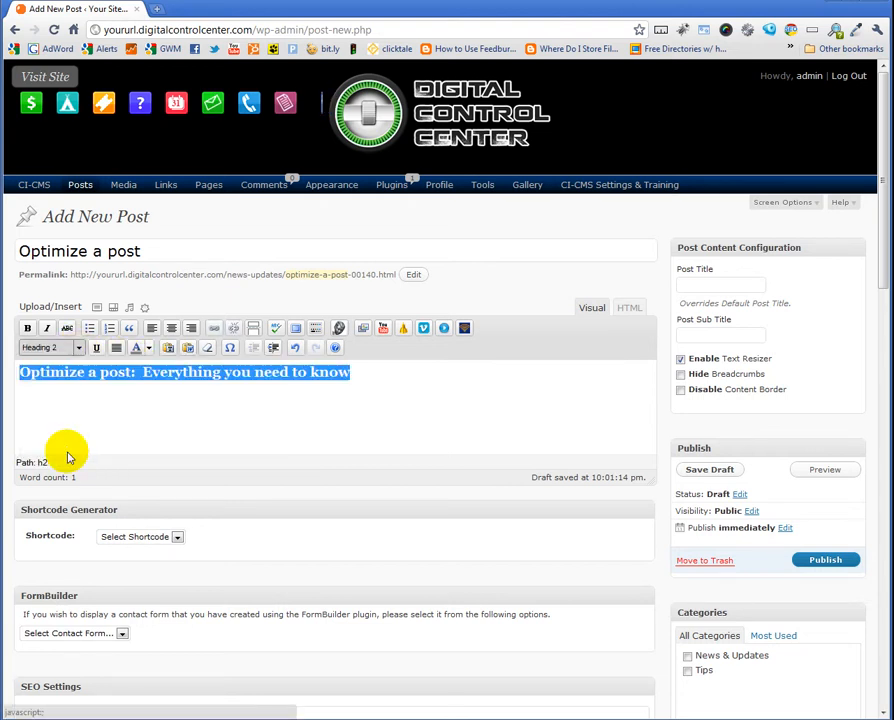
# Add a paragraph below the heading reading 'this is just junk text to fill up the page.'
pyautogui.click(384, 381)
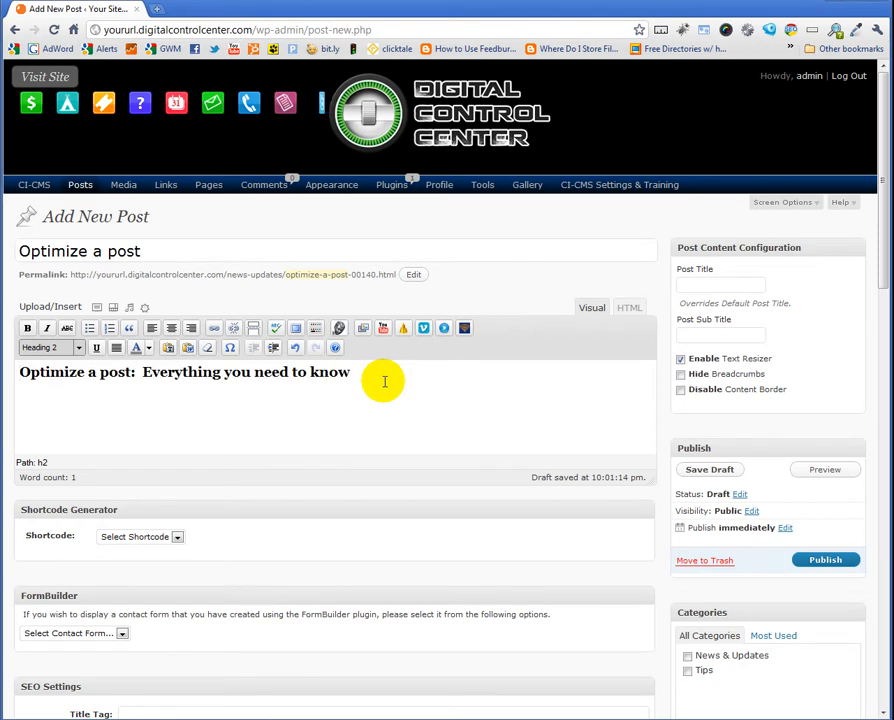
pyautogui.press('Return')
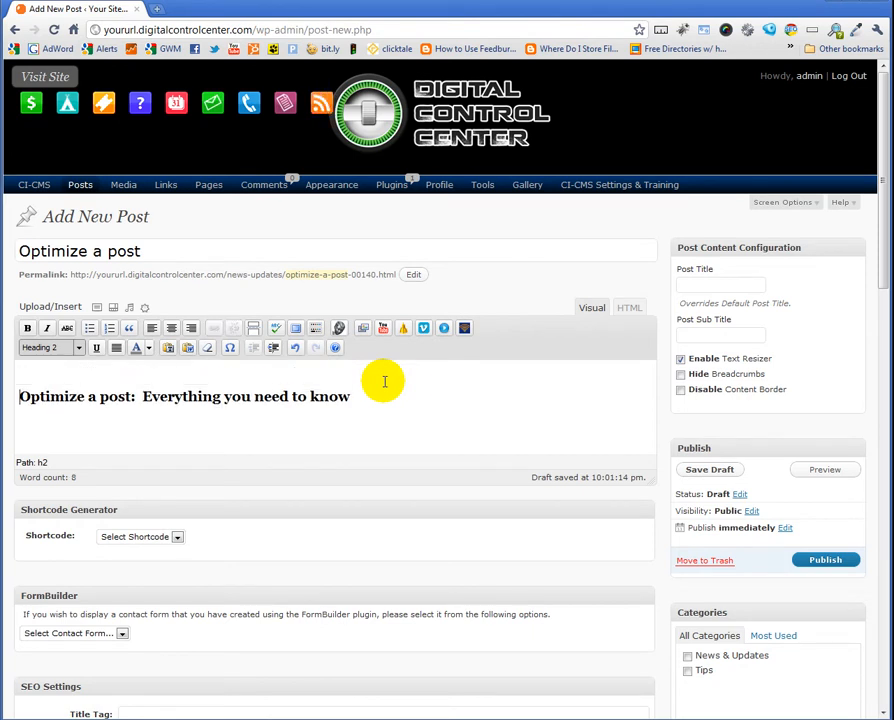
pyautogui.press('BackSpace')
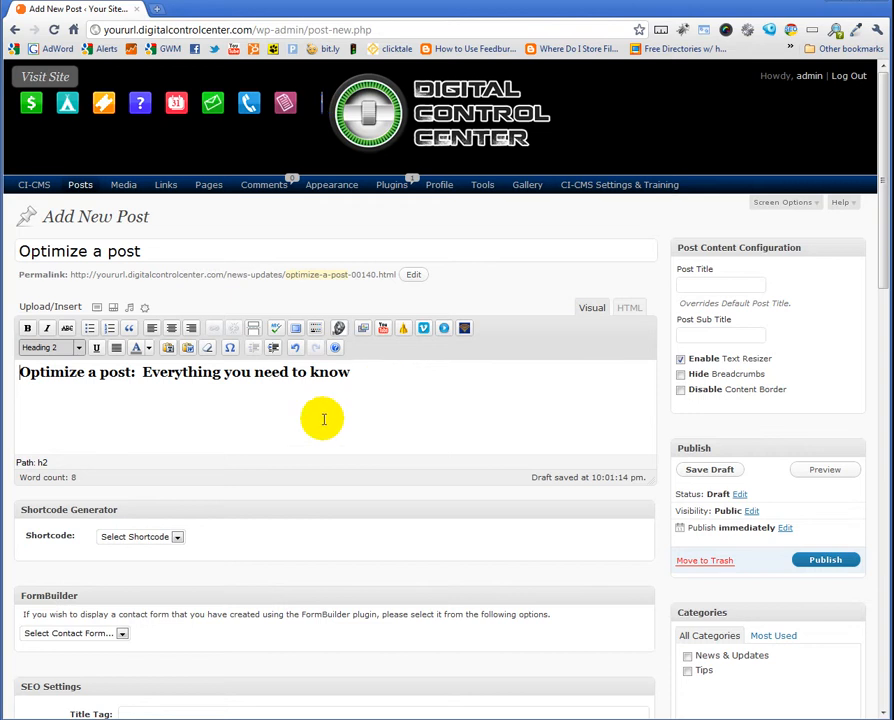
pyautogui.click(352, 371)
pyautogui.press('Return')
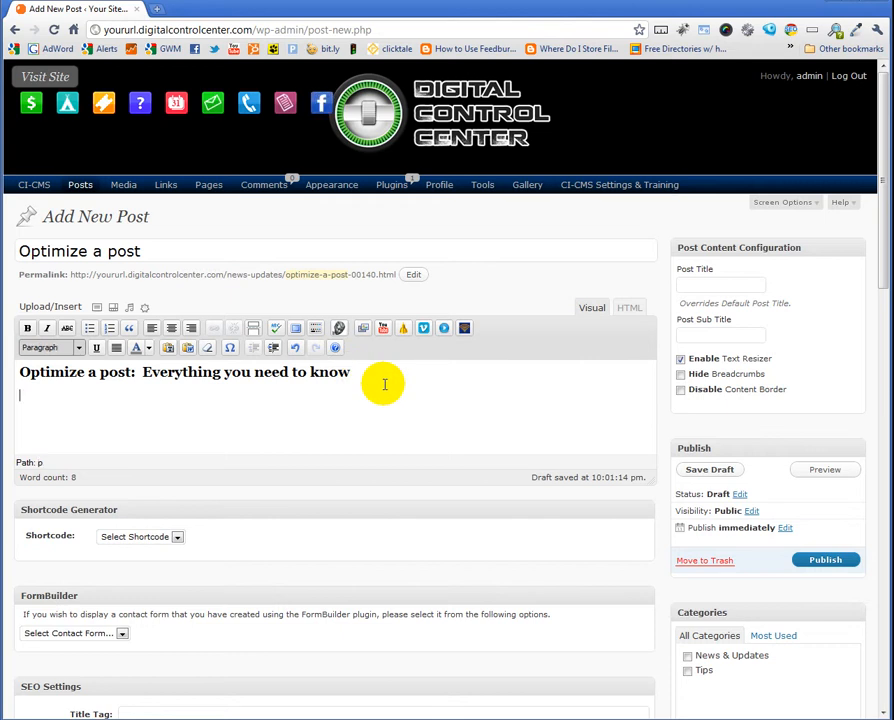
pyautogui.write('this is just')
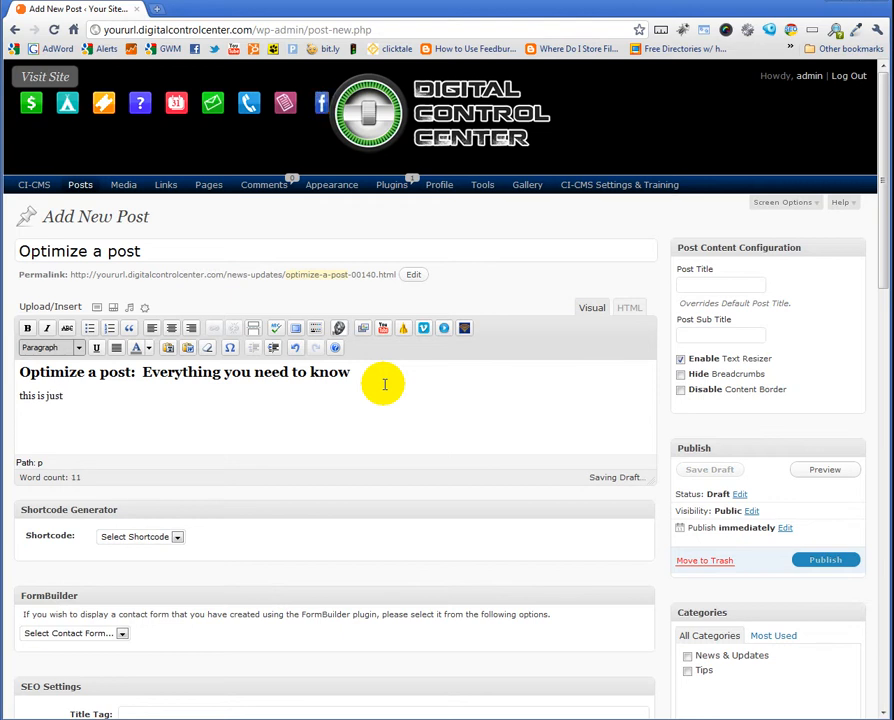
pyautogui.write(' junk tex')
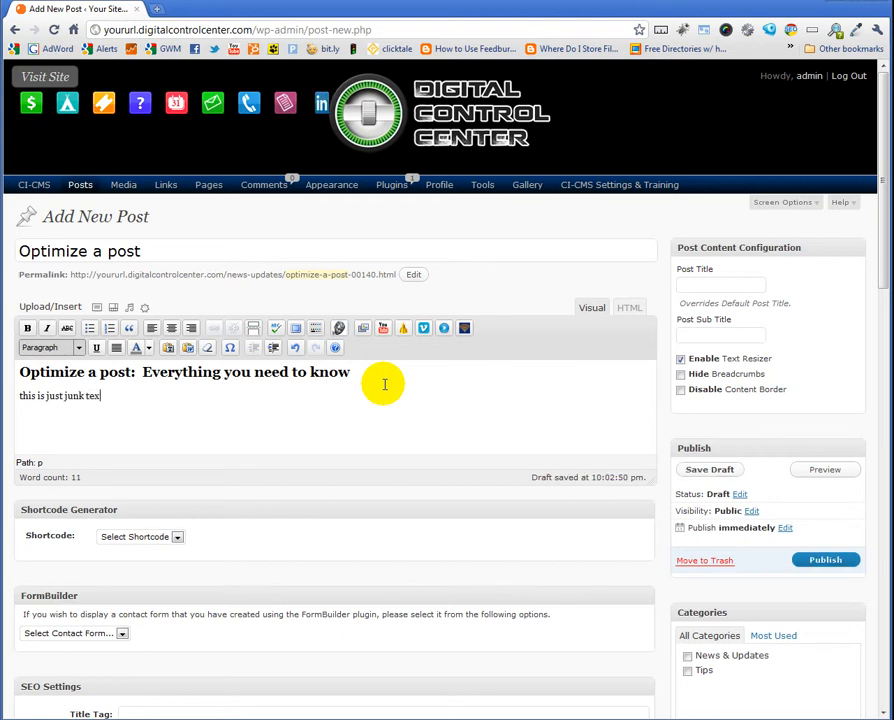
pyautogui.write('t.')
pyautogui.press('BackSpace')
pyautogui.write('to fill up the pag')
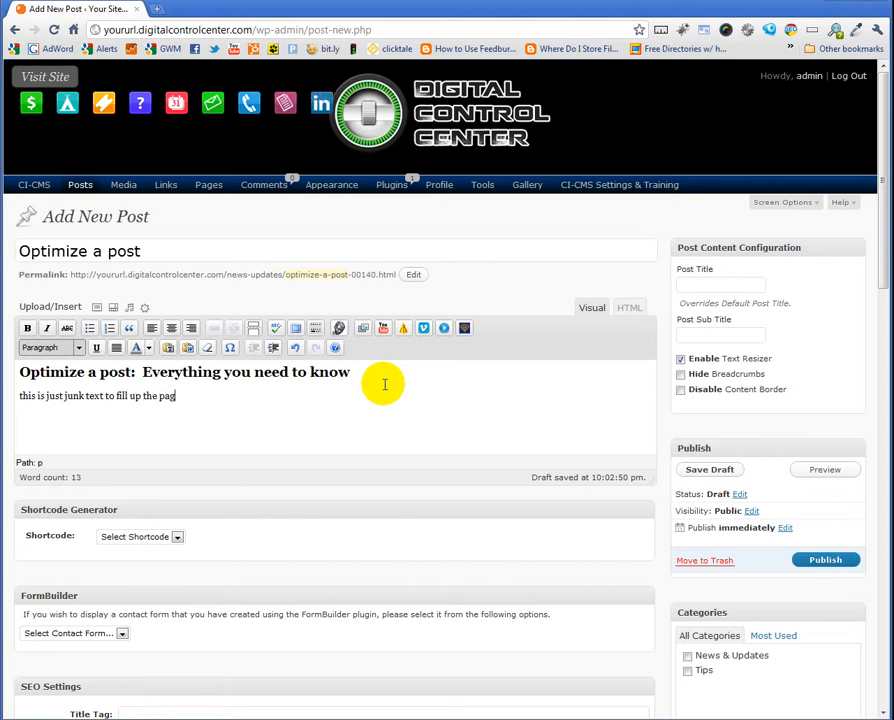
pyautogui.write('e.')
# Duplicate the filler sentence once at the end of the paragraph
pyautogui.tripleClick(158, 396)
pyautogui.hotkey('ctrl', 'c')
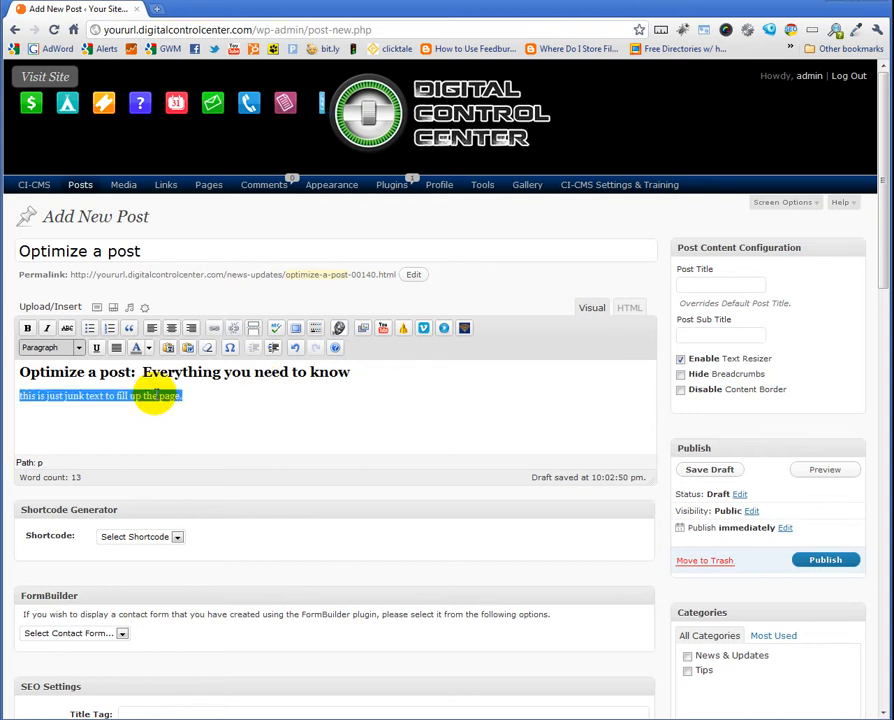
pyautogui.click(201, 401)
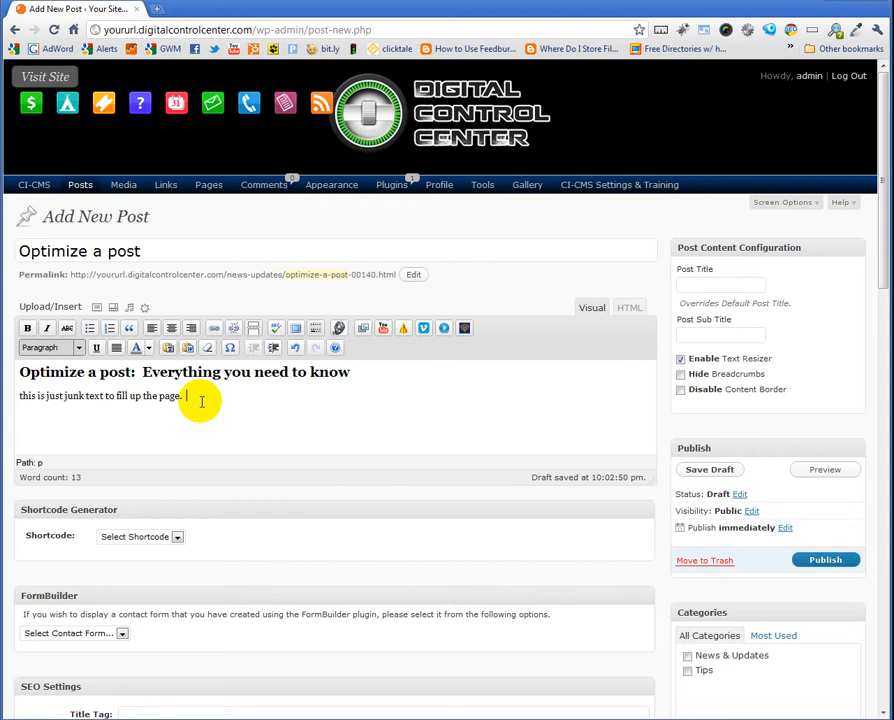
pyautogui.hotkey('ctrl', 'v')
pyautogui.tripleClick(237, 396)
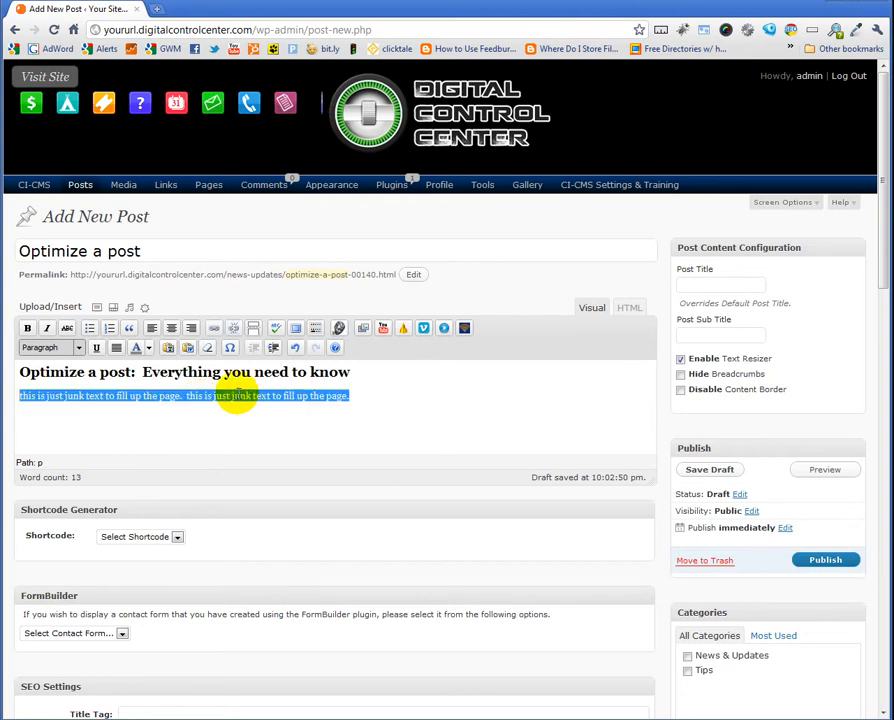
pyautogui.hotkey('ctrl', 'v')
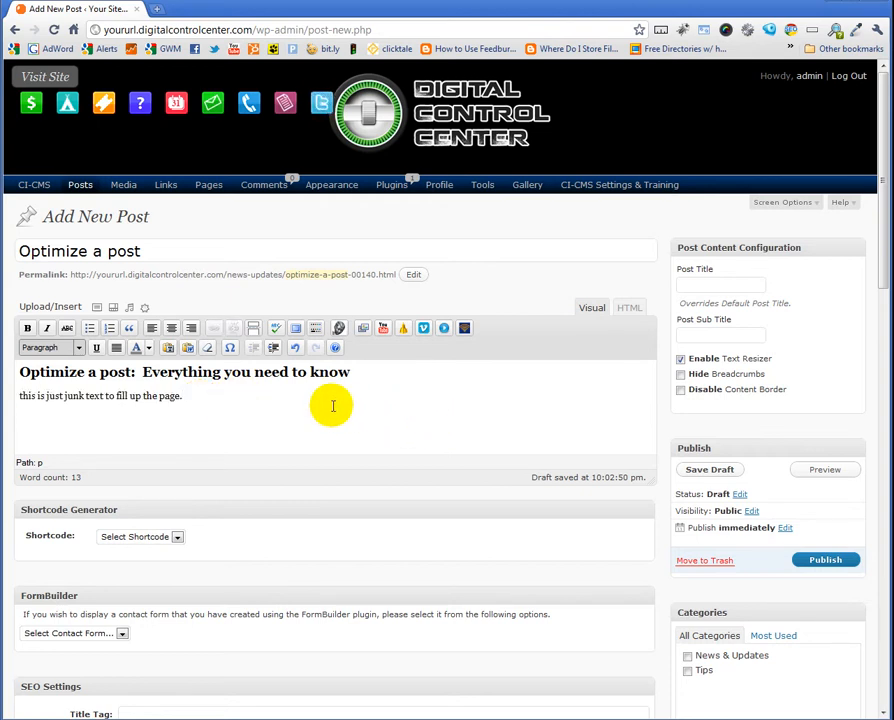
pyautogui.hotkey('ctrl', 'z')
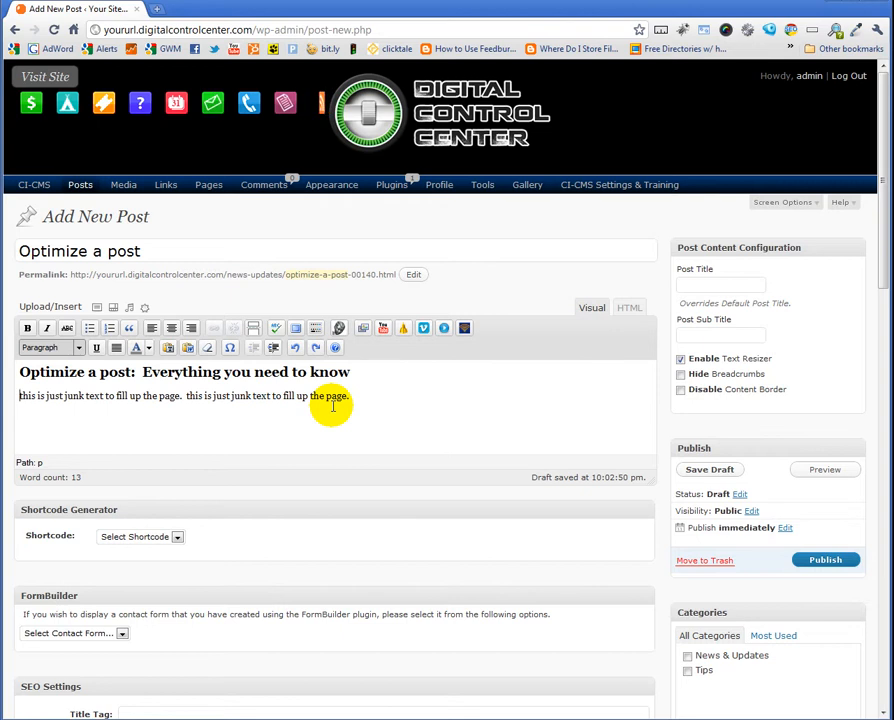
# Copy the whole filler paragraph and paste it at its end to double the text
pyautogui.tripleClick(343, 399)
pyautogui.hotkey('ctrl', 'c')
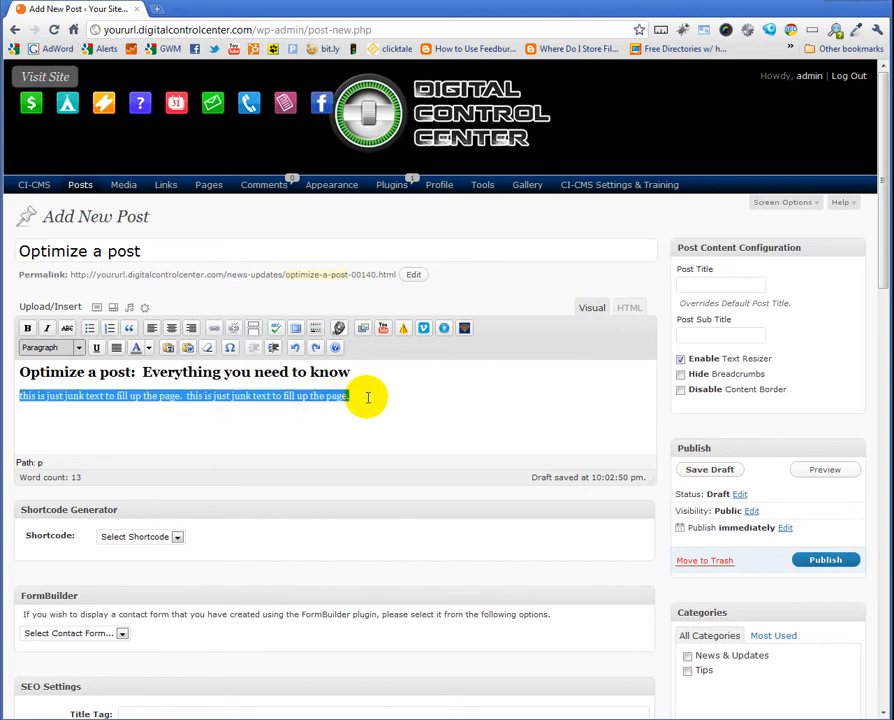
pyautogui.click(370, 398)
pyautogui.hotkey('ctrl', 'v')
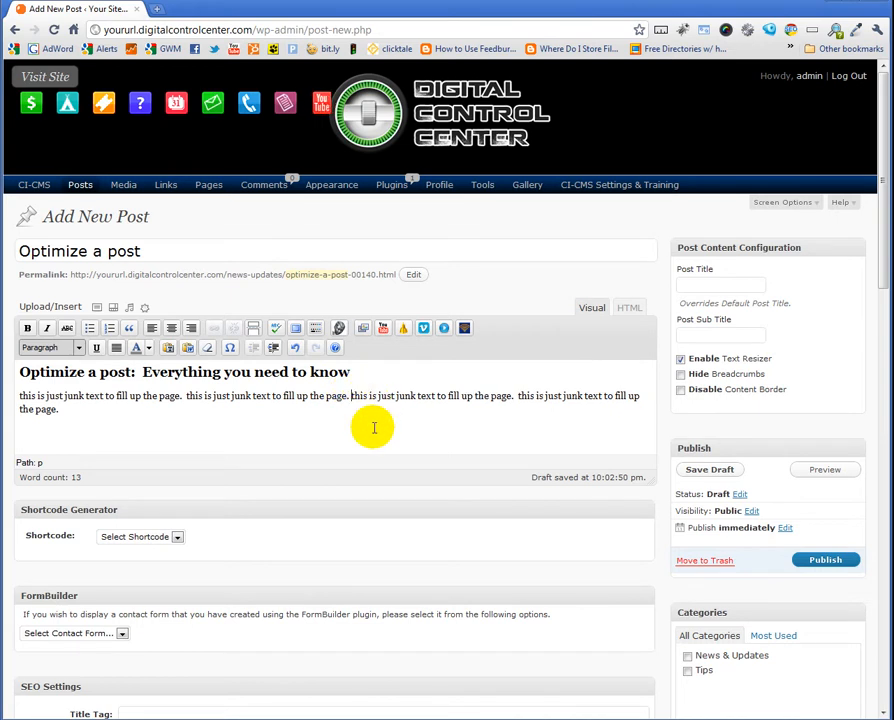
# Select the filler paragraph and paste another copy of it at the paragraph's end
pyautogui.click(98, 426)
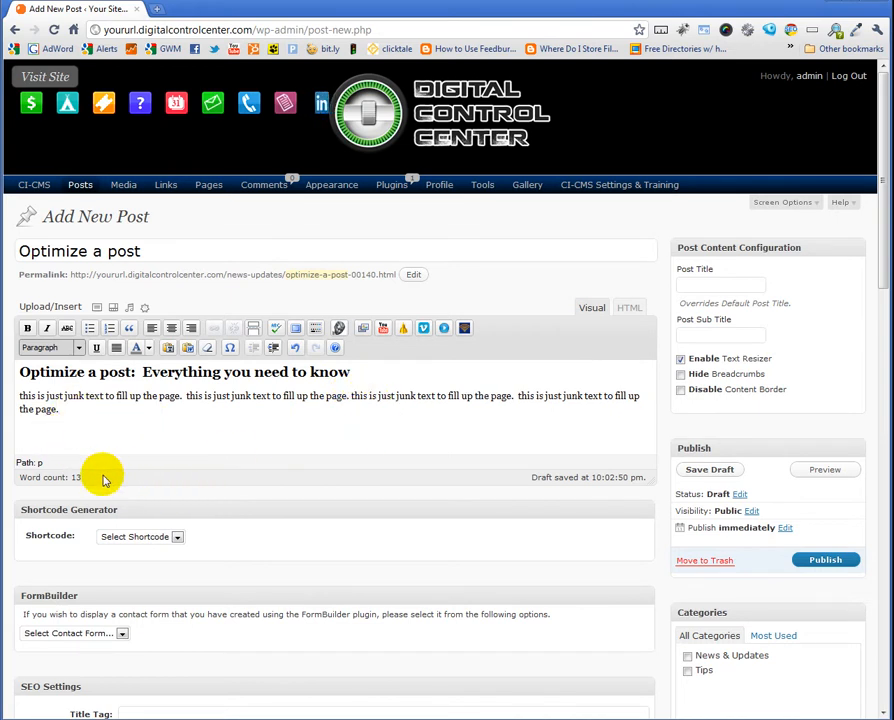
pyautogui.doubleClick(121, 396)
pyautogui.tripleClick(121, 396)
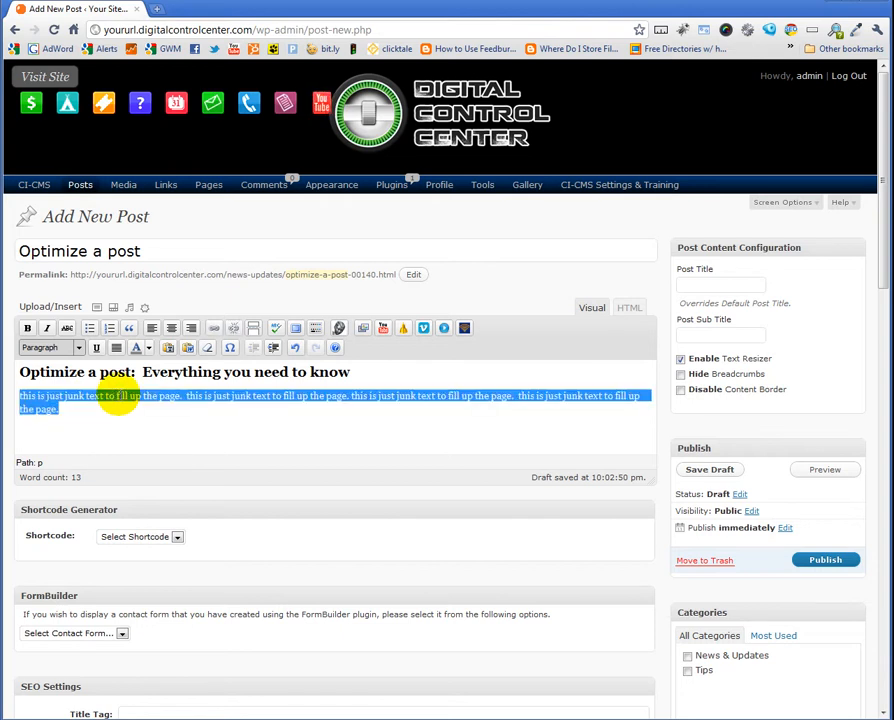
pyautogui.click(87, 420)
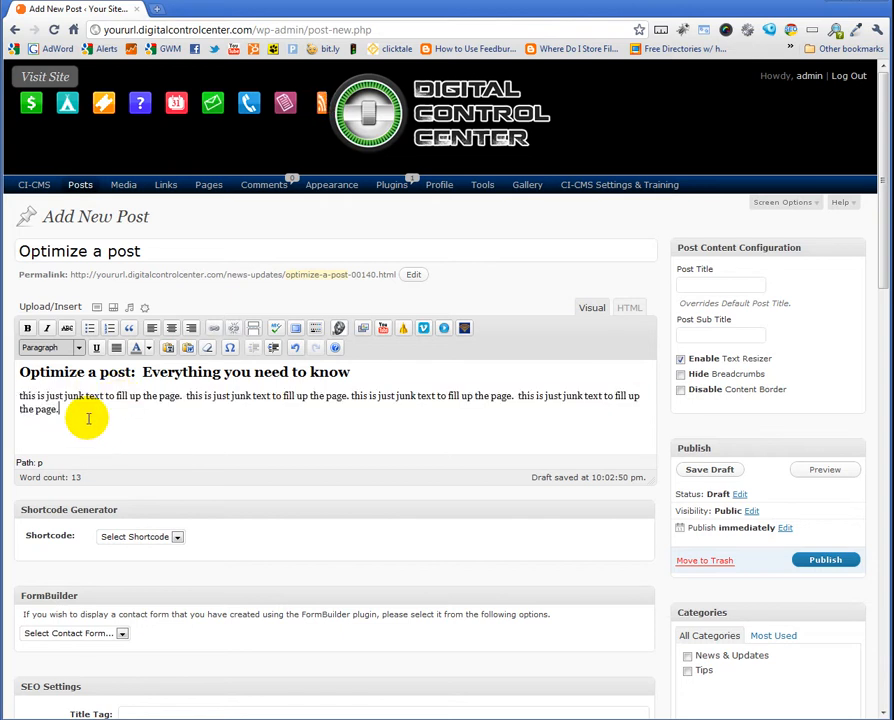
pyautogui.hotkey('ctrl', 'v')
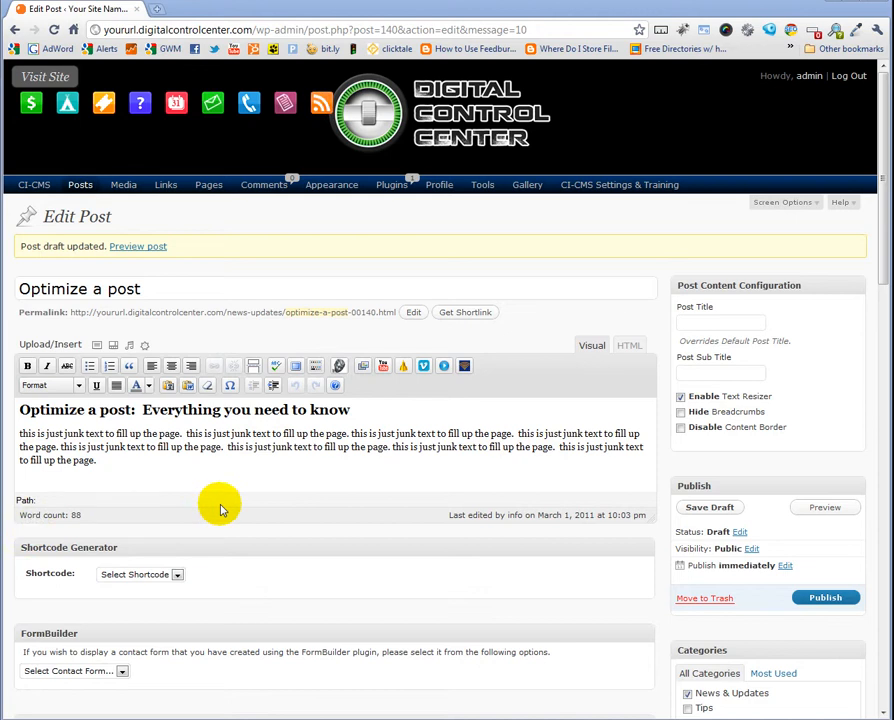
# Paste one more copy of the filler text at the end of the paragraph and save the draft
pyautogui.click(112, 461)
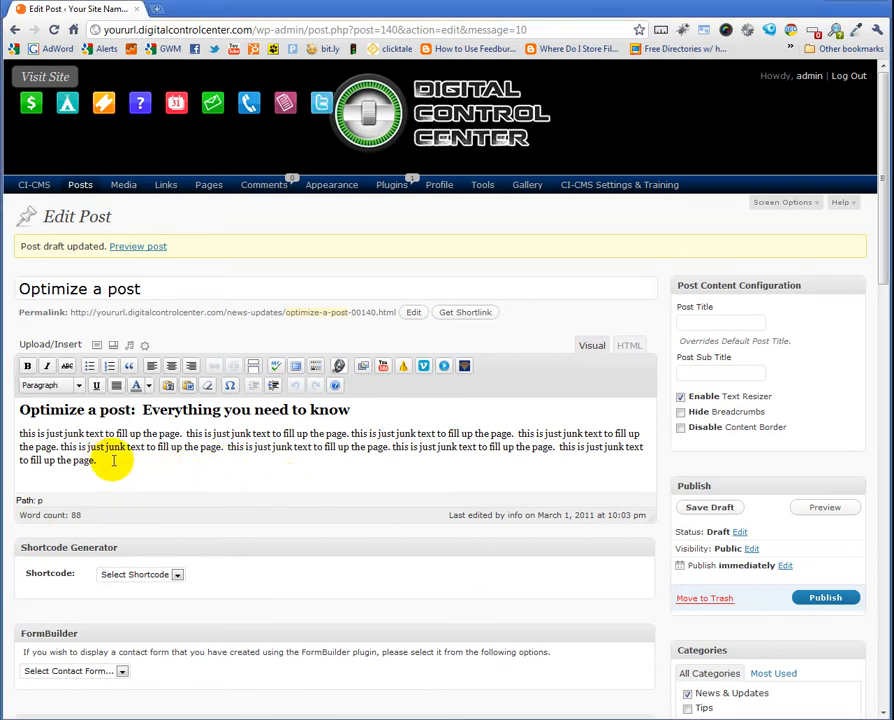
pyautogui.hotkey('ctrl', 'v')
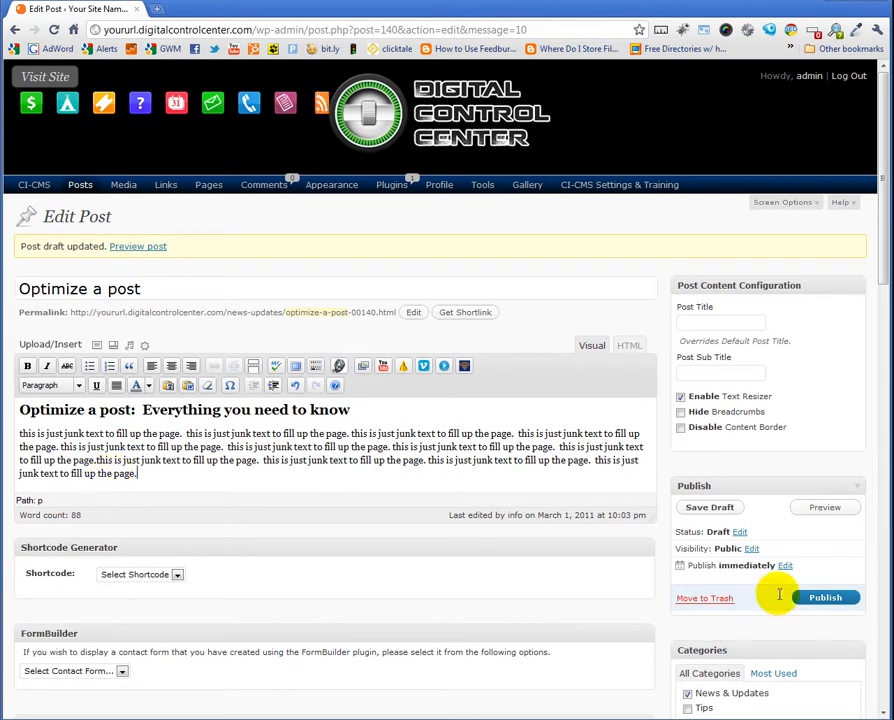
pyautogui.click(718, 508)
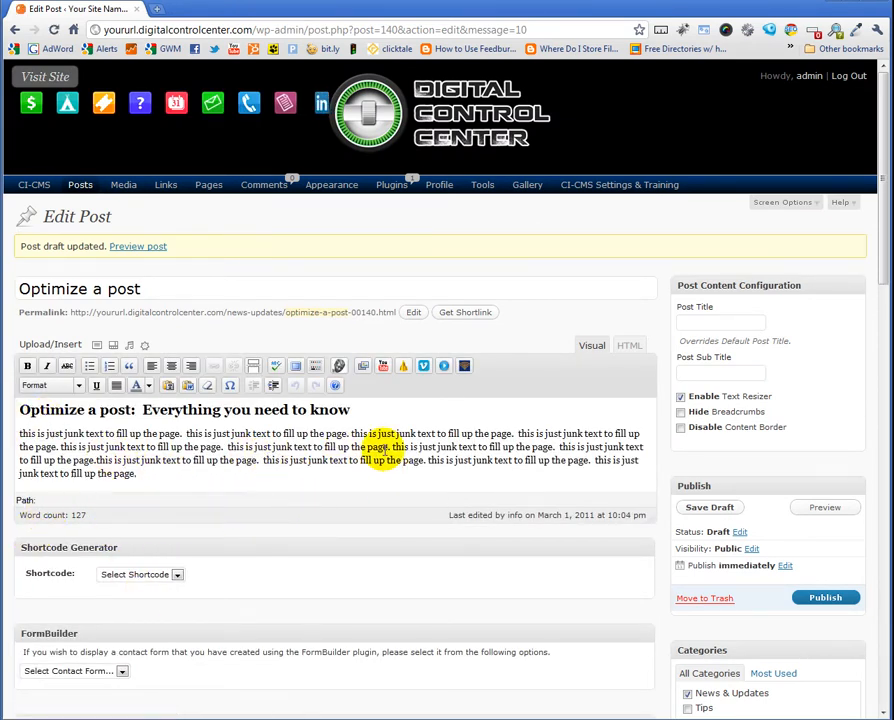
# Insert the phrase 'Optimize a post.' into the first line of the filler paragraph after 'fill up the page'
pyautogui.click(511, 433)
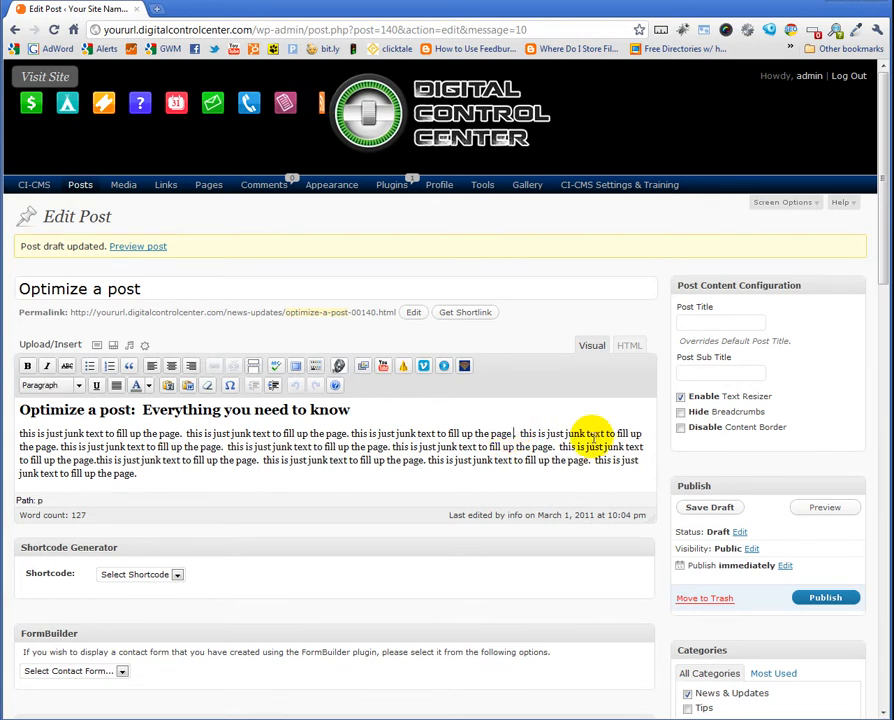
pyautogui.write('Optimize a')
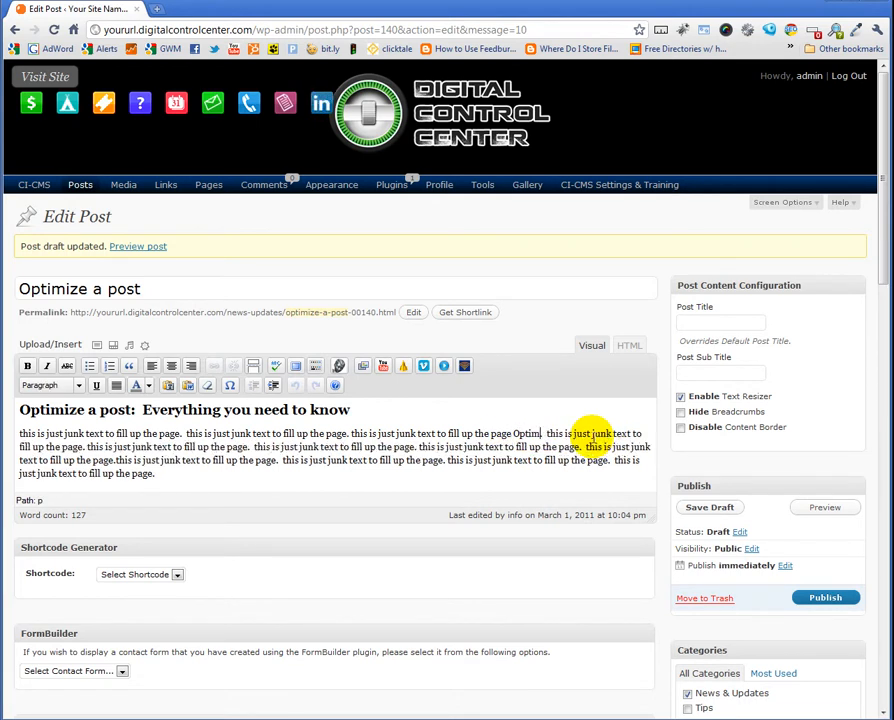
pyautogui.write(' post,')
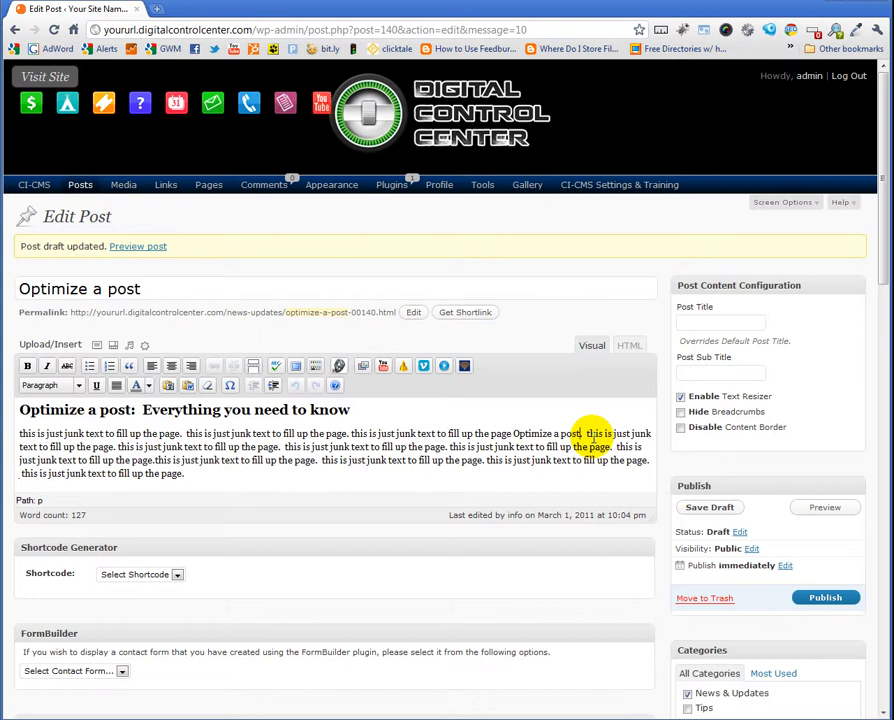
# Set the SEO Title Tag to 'Optimize a post: Everything you need to know'
pyautogui.scroll(-5, 462, 430)
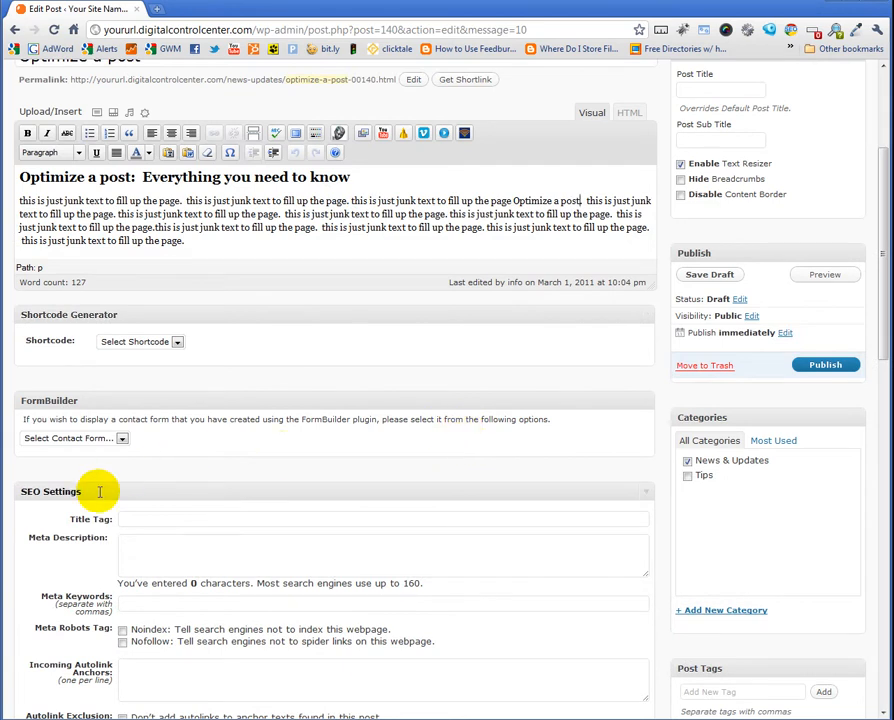
pyautogui.click(155, 521)
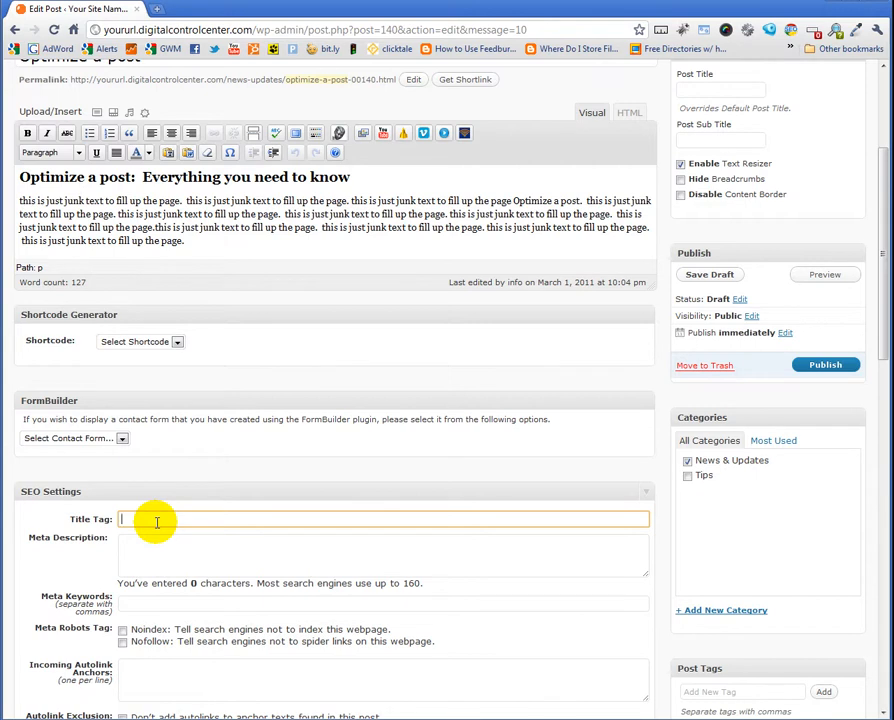
pyautogui.write('Optimize a post:')
pyautogui.write('Everythin')
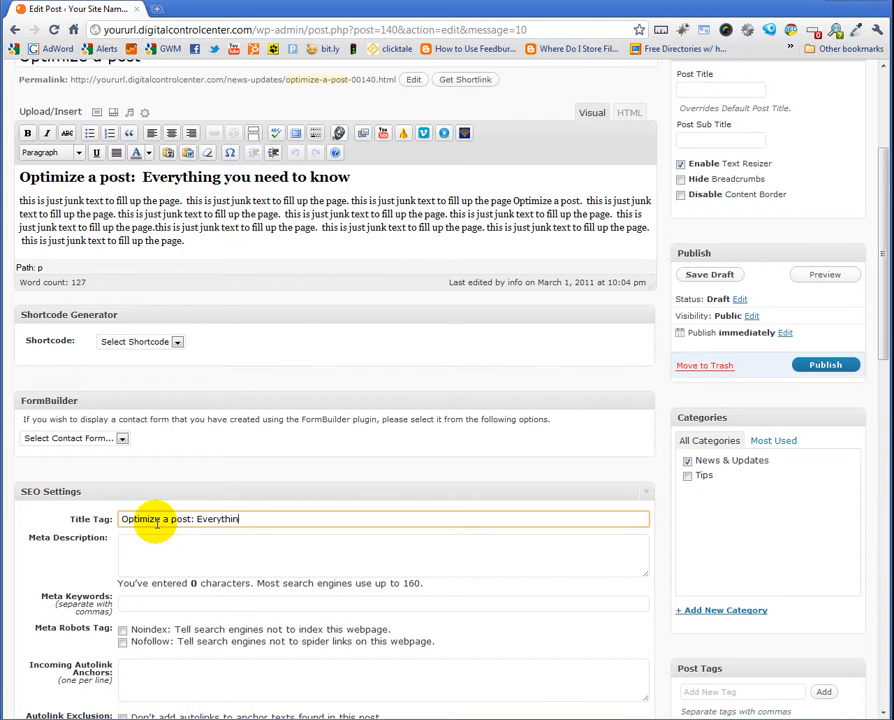
pyautogui.write('g you need to know')
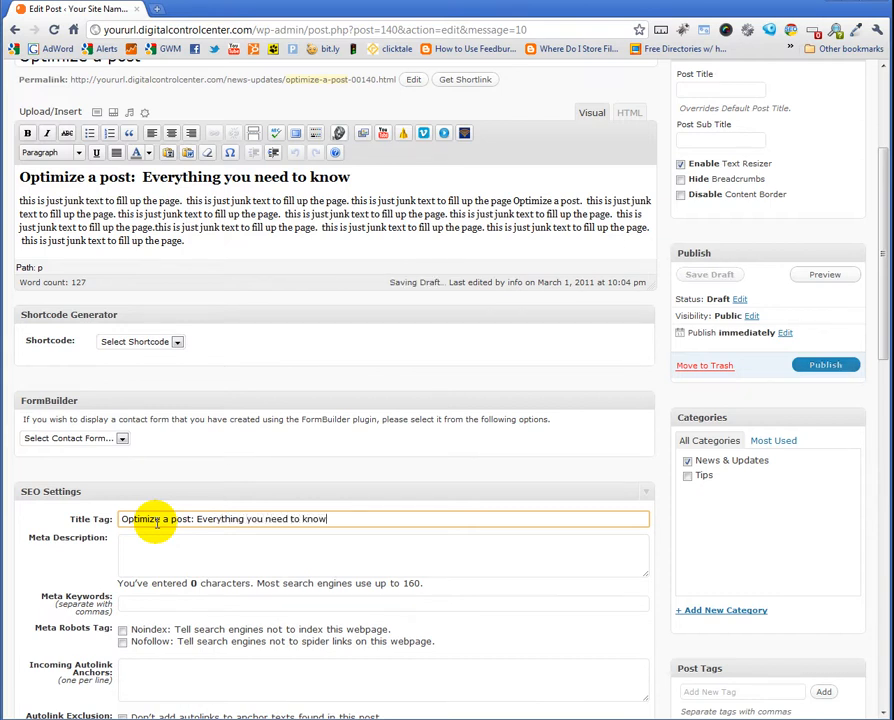
# Copy the title tag text into the Meta Description field
pyautogui.tripleClick(156, 519)
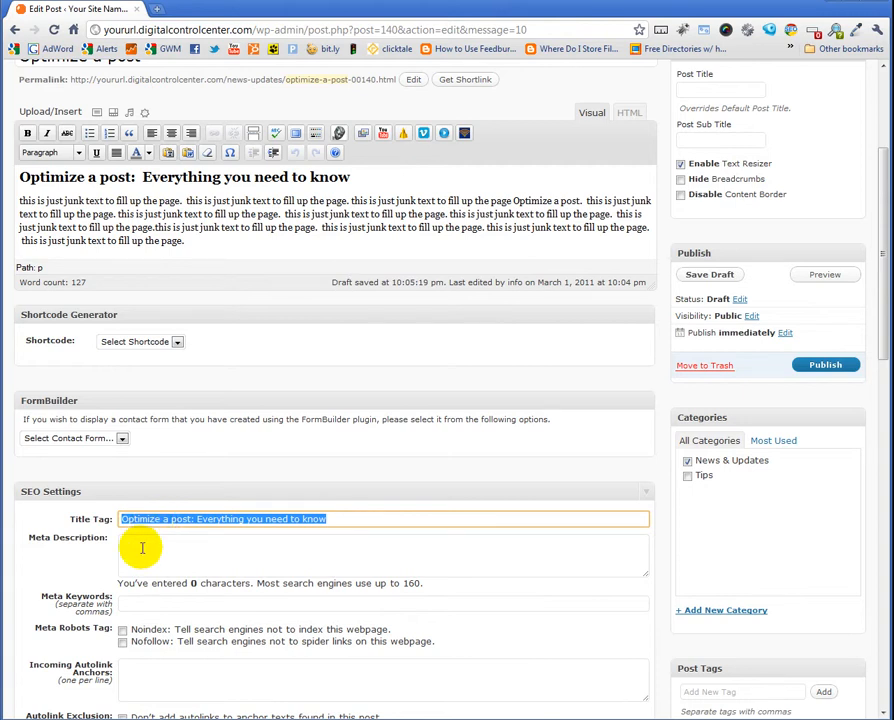
pyautogui.click(142, 546)
pyautogui.hotkey('ctrl', 'v')
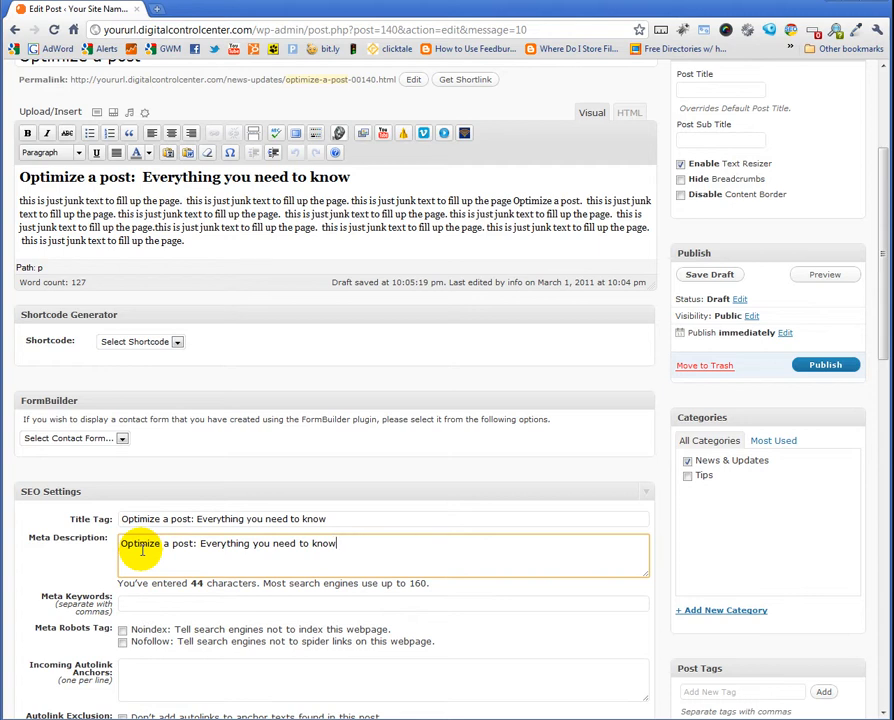
# Extend the meta description with 'from an expert on how to make the most out of the pages and posts you are creating. Call to find out more.'
pyautogui.write('from an expert on how to ma')
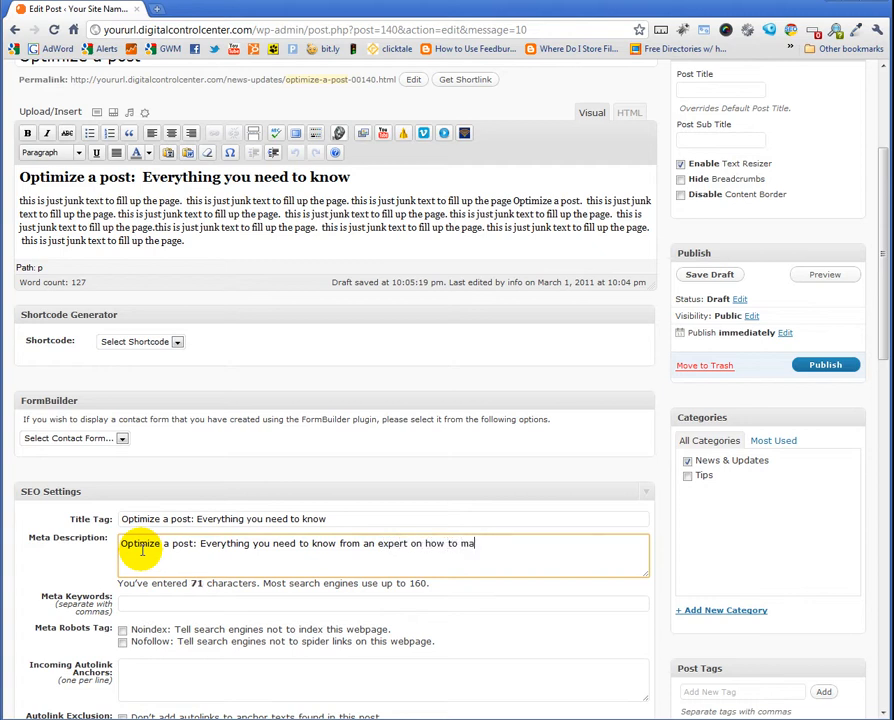
pyautogui.write('ke the most of')
pyautogui.press('BackSpace')
pyautogui.press('BackSpace')
pyautogui.write('ut of the pages and posts yhou a')
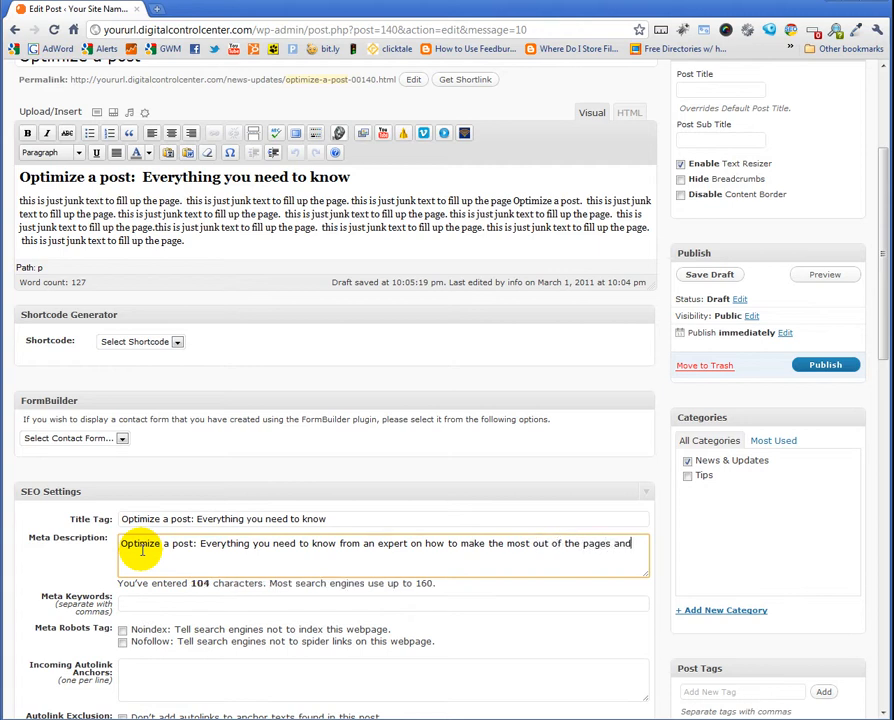
pyautogui.press('BackSpace')
pyautogui.press('BackSpace')
pyautogui.press('BackSpace')
pyautogui.press('BackSpace')
pyautogui.press('BackSpace')
pyautogui.write('our are')
pyautogui.press('BackSpace')
pyautogui.press('BackSpace')
pyautogui.press('BackSpace')
pyautogui.press('BackSpace')
pyautogui.press('BackSpace')
pyautogui.write('are creating.')
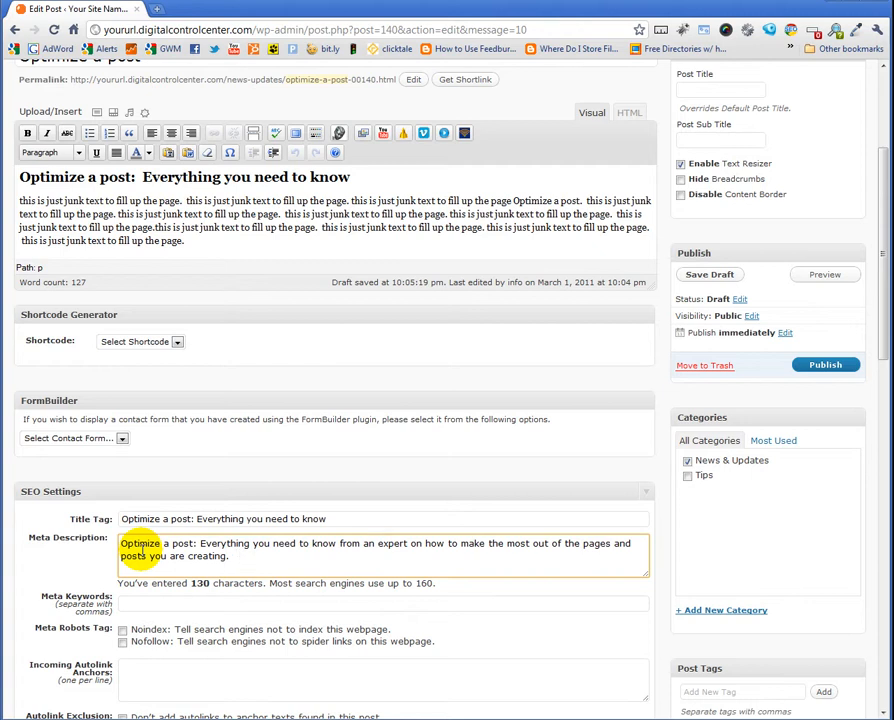
pyautogui.write('Call to find out more.')
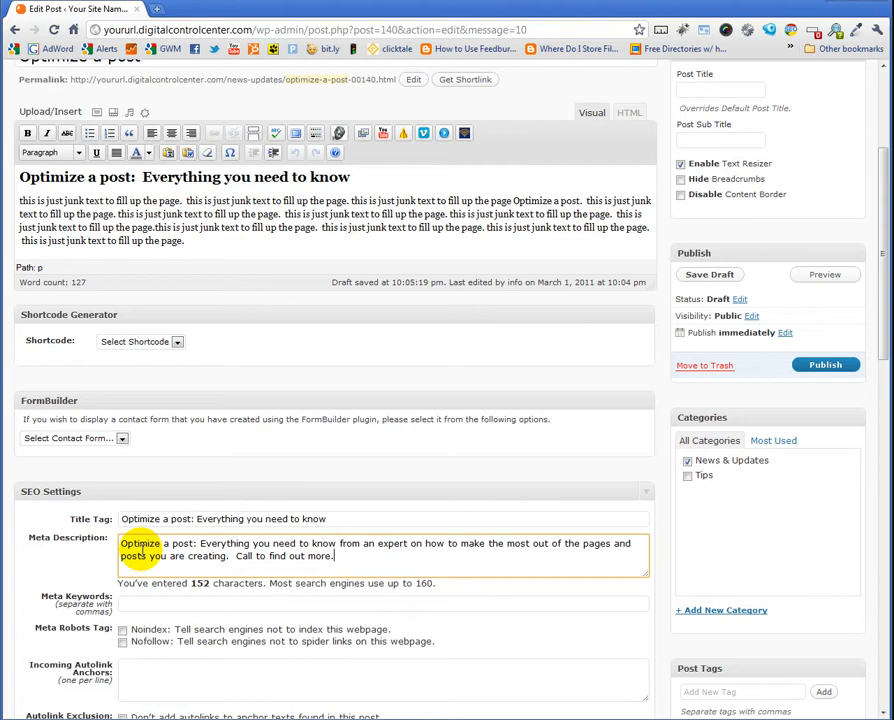
# Enter the meta keywords 'optimize a post, post optimization, optimizing a post'
pyautogui.click(129, 604)
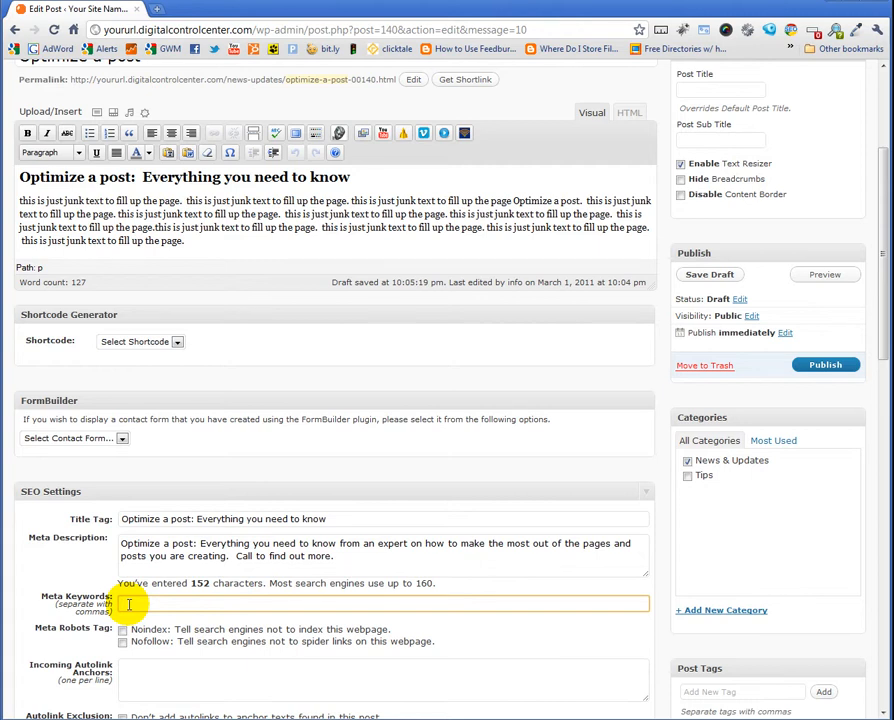
pyautogui.write('optimize a')
pyautogui.press('BackSpace')
pyautogui.press('BackSpace')
pyautogui.press('BackSpace')
pyautogui.press('BackSpace')
pyautogui.press('BackSpace')
pyautogui.write('ze a post, post optimization, ')
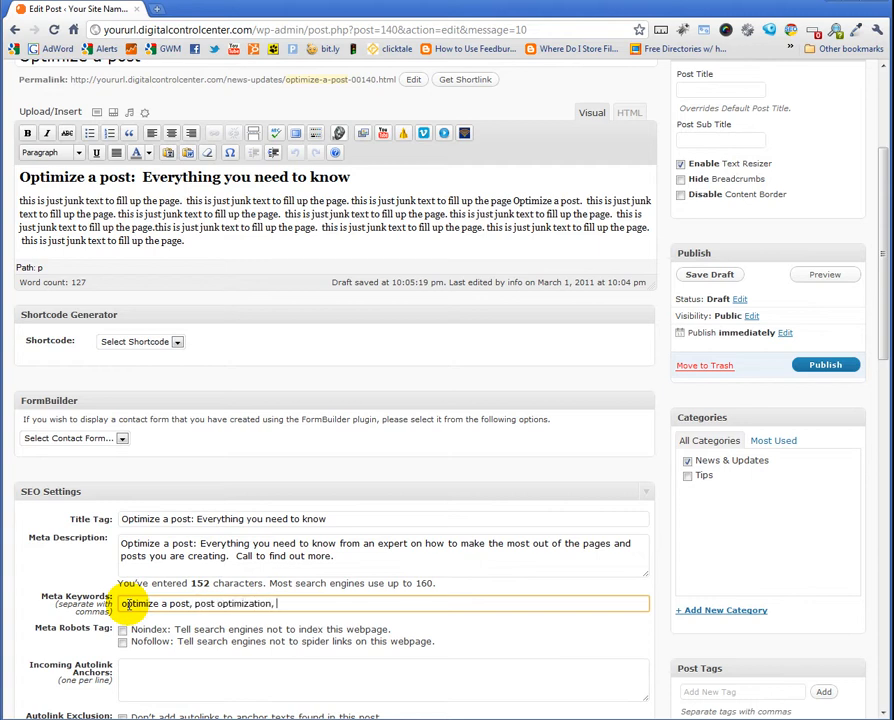
pyautogui.write('optimizing a post')
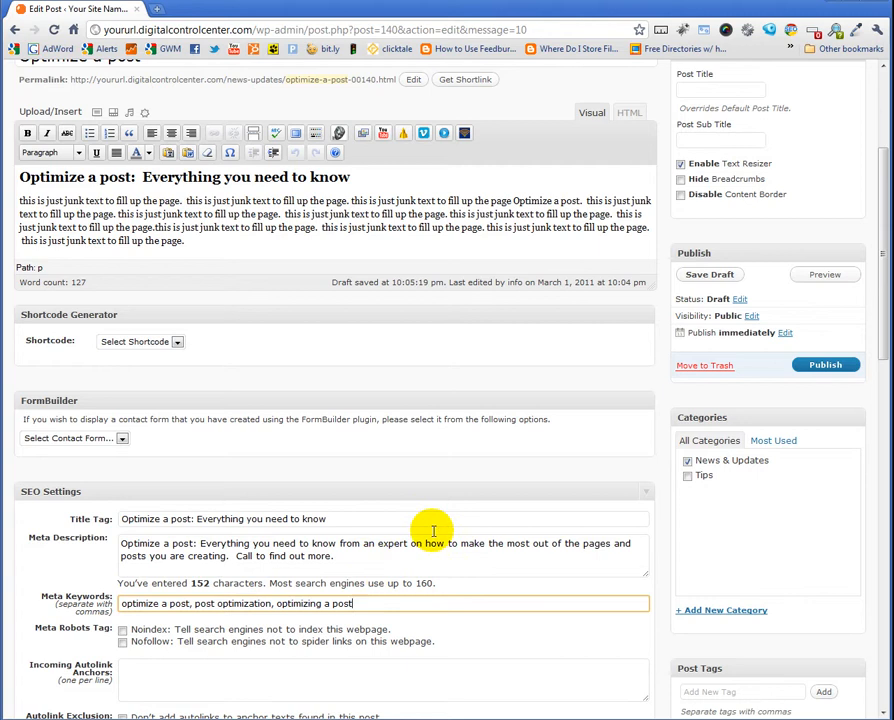
# Add 'optimize a post' as an Incoming Autolink Anchor and tick the option not to add autolinks to anchor texts in this post
pyautogui.scroll(-3, 344, 558)
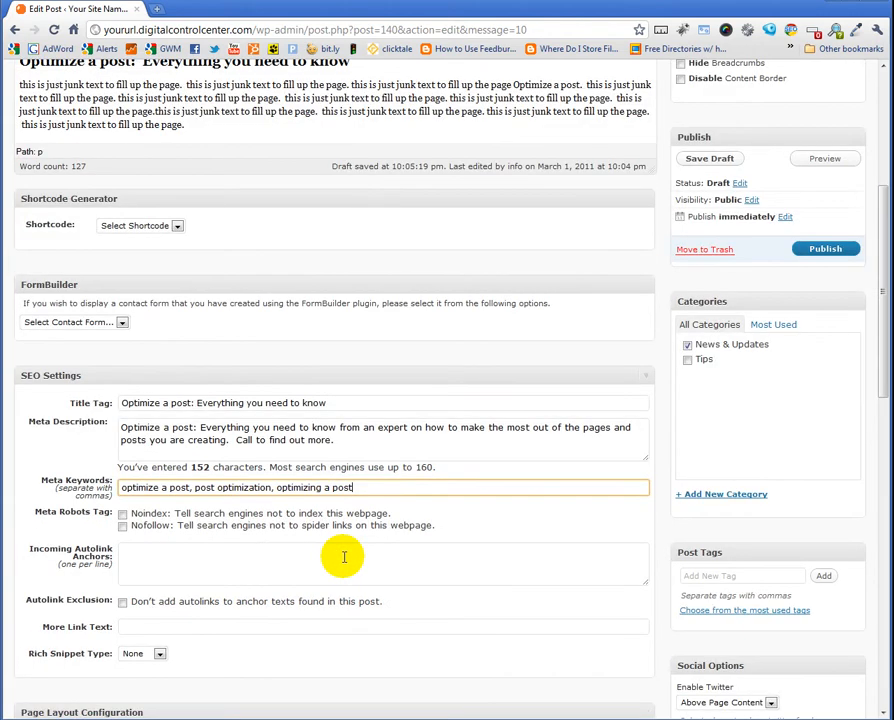
pyautogui.click(153, 559)
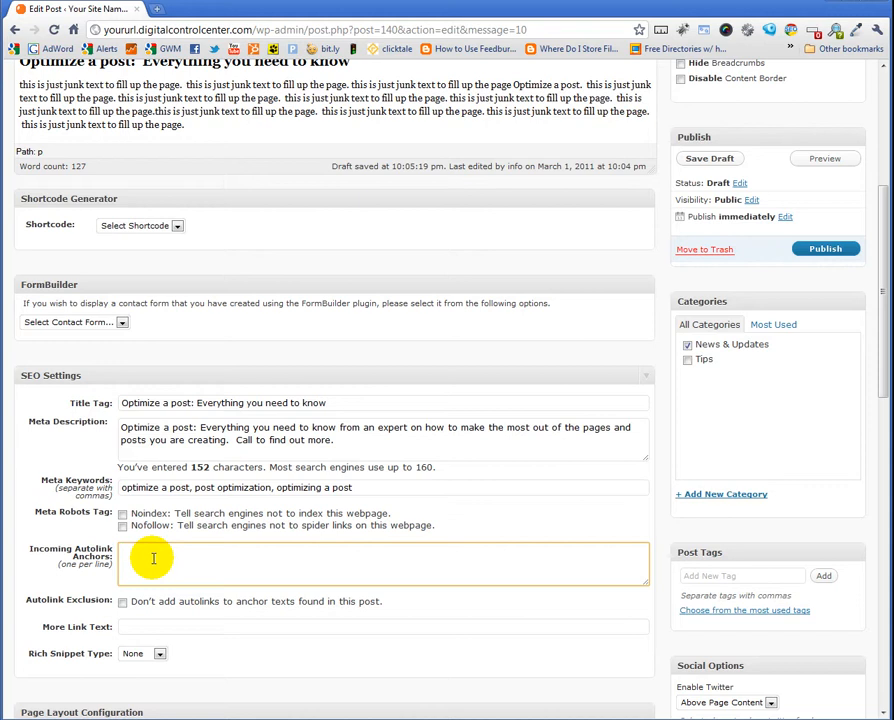
pyautogui.write('optimze')
pyautogui.press('BackSpace')
pyautogui.press('BackSpace')
pyautogui.press('BackSpace')
pyautogui.write('ize a post')
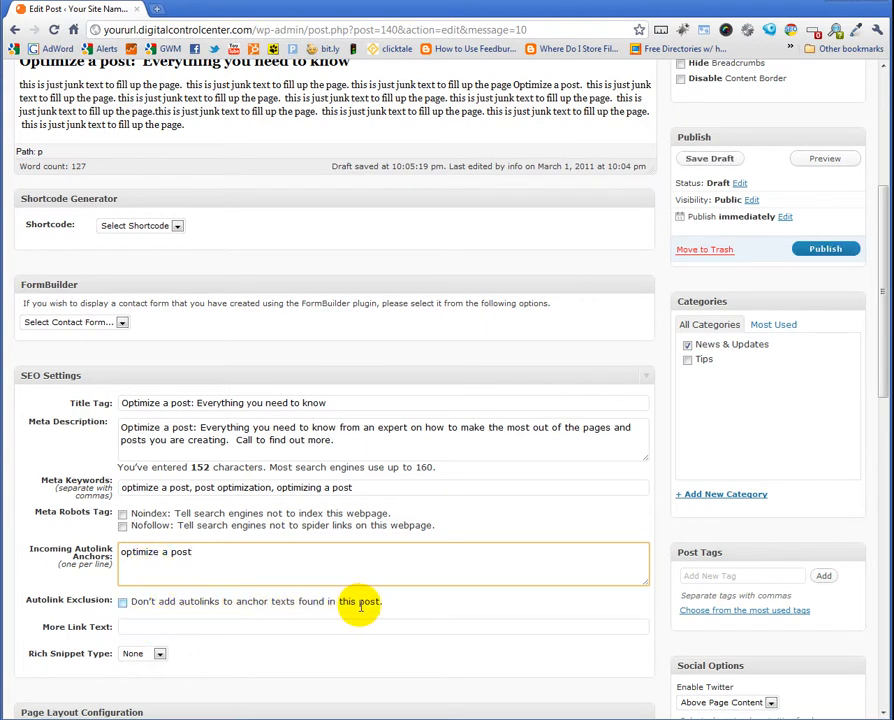
pyautogui.click(122, 602)
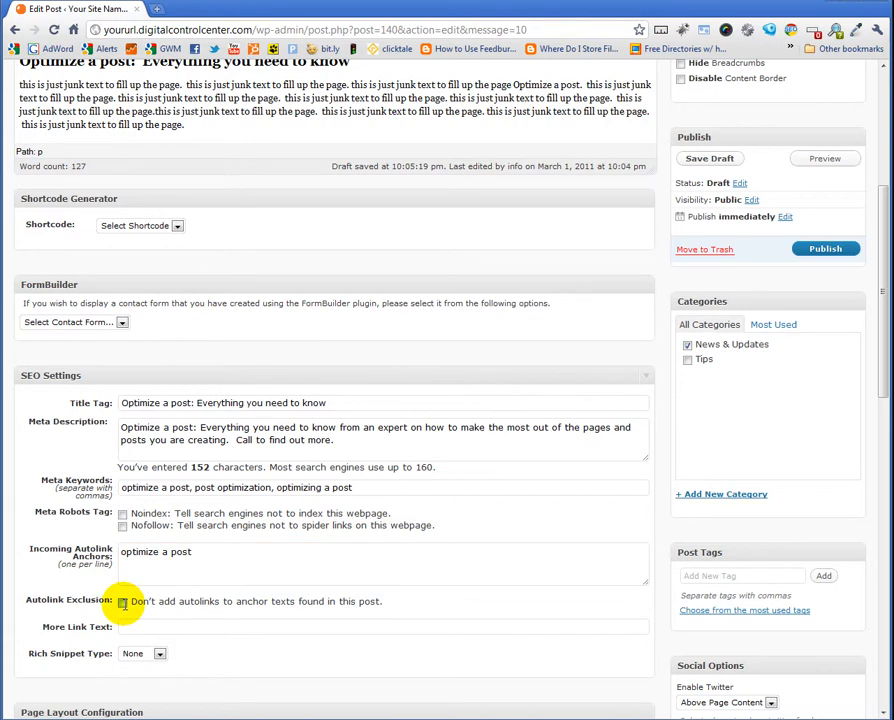
pyautogui.scroll(2, 418, 596)
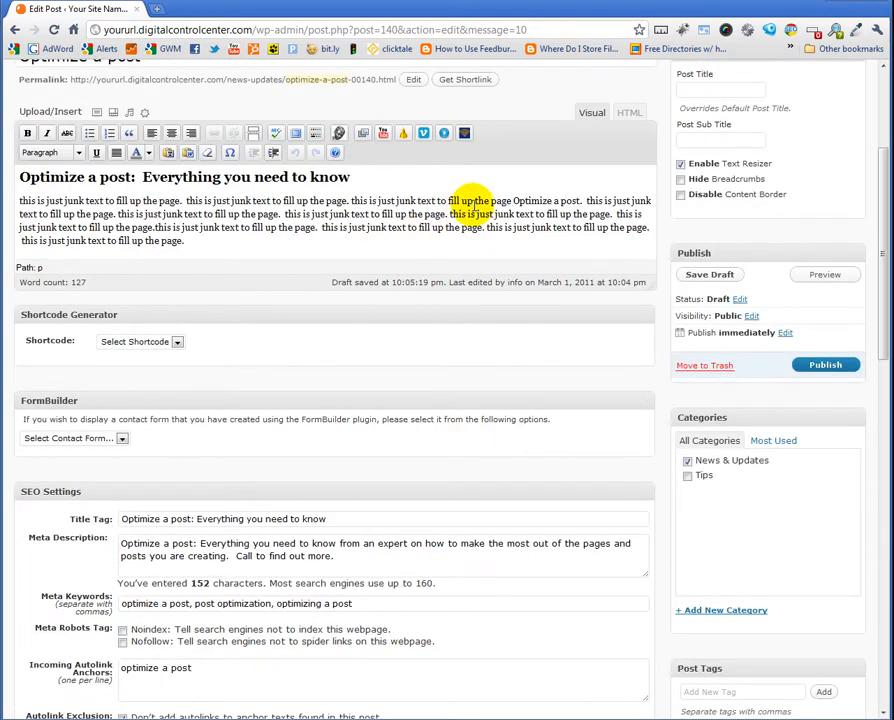
pyautogui.moveTo(437, 201); pyautogui.dragTo(473, 201)
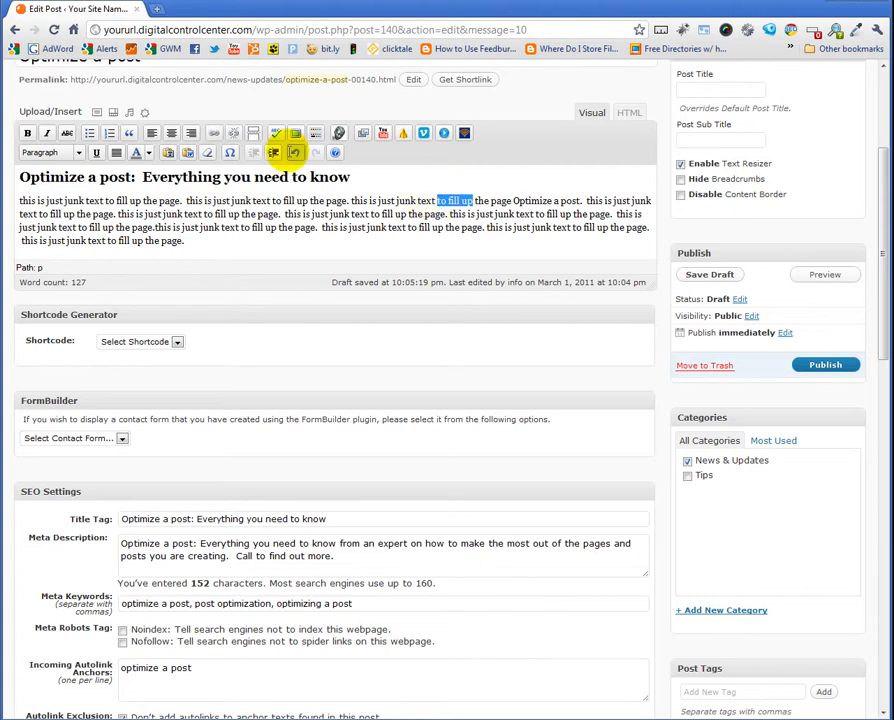
pyautogui.click(213, 133)
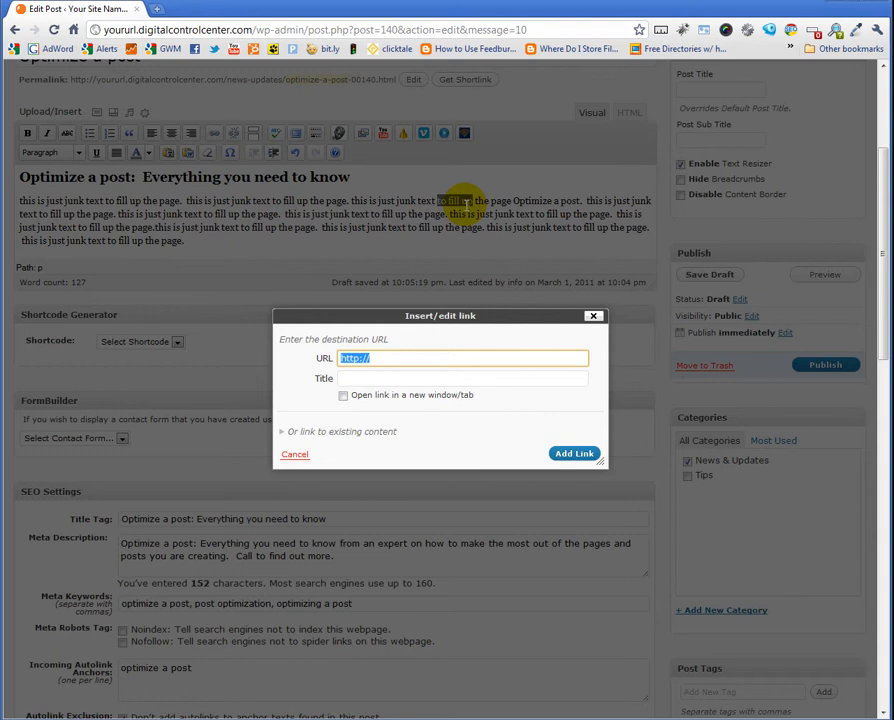
pyautogui.click(476, 363)
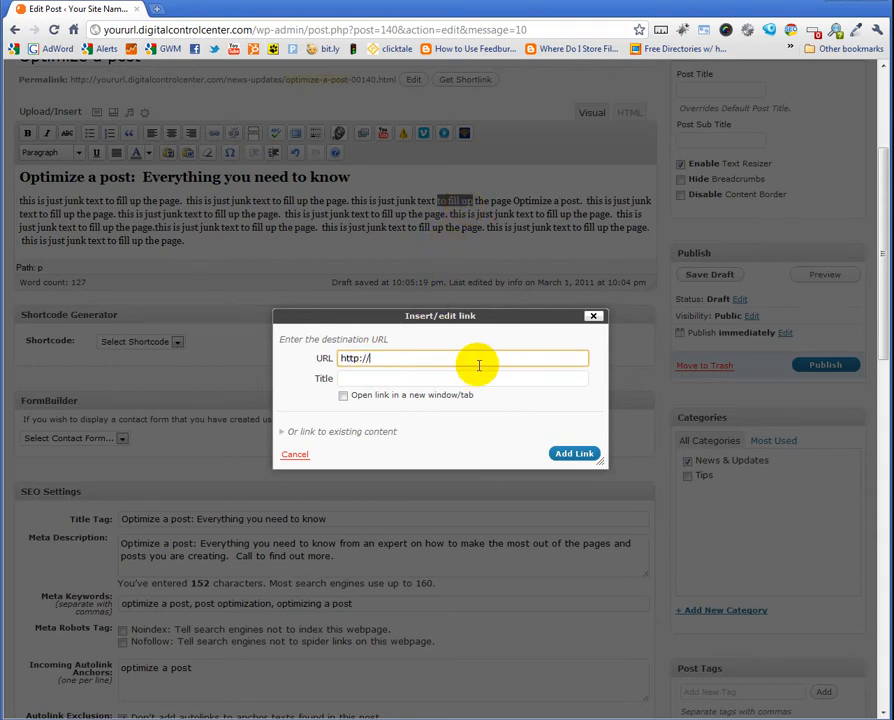
pyautogui.write('www.yoururl.digitalcon')
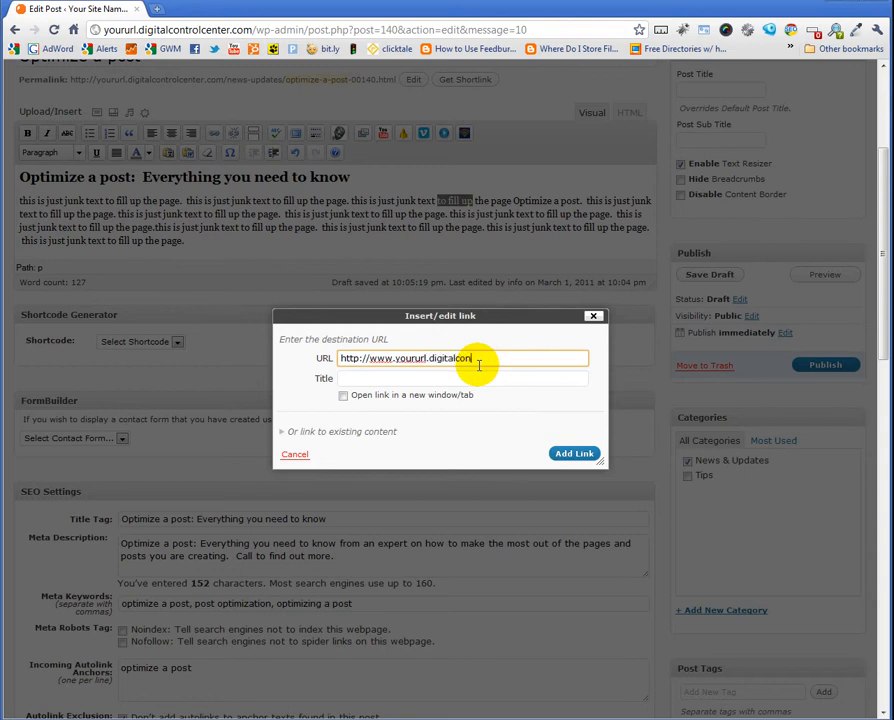
pyautogui.write('trol.')
pyautogui.write('en')
pyautogui.write('ter.com/')
pyautogui.write('wring')
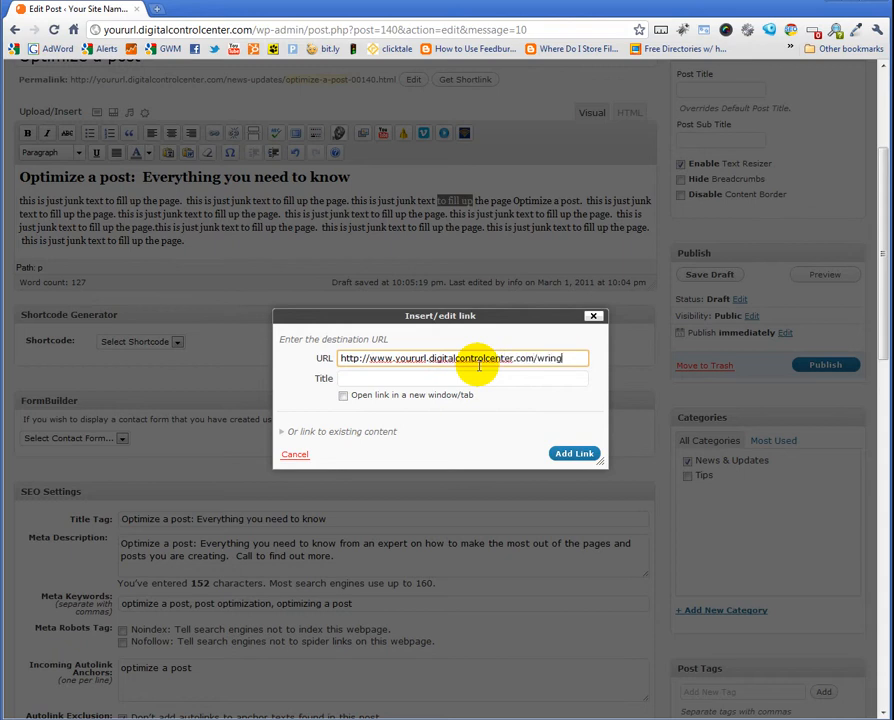
pyautogui.press('BackSpace')
pyautogui.press('BackSpace')
pyautogui.write('ting-a-post')
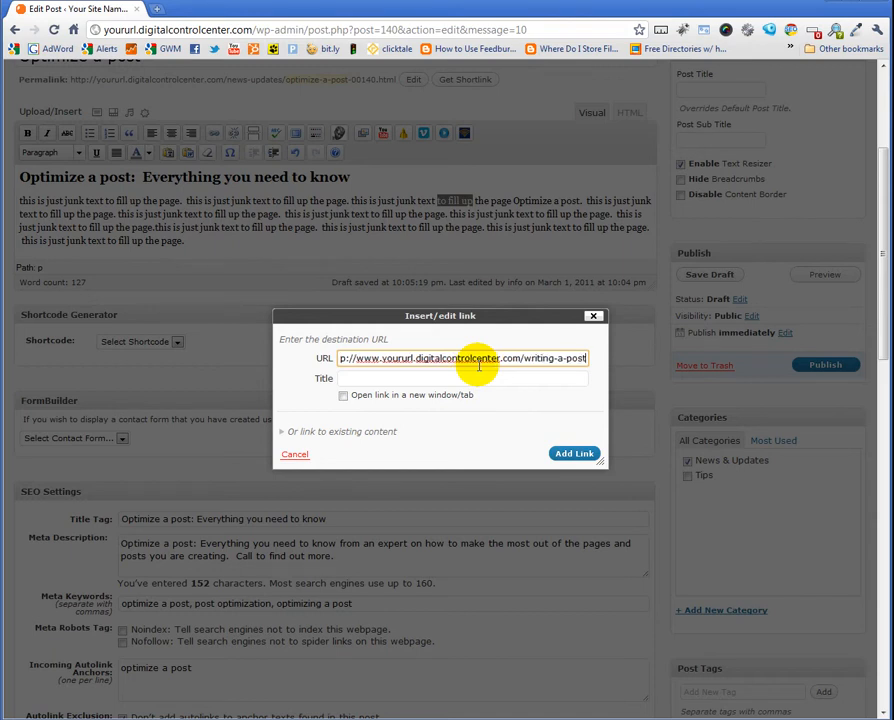
pyautogui.press('Tab')
pyautogui.write('wr')
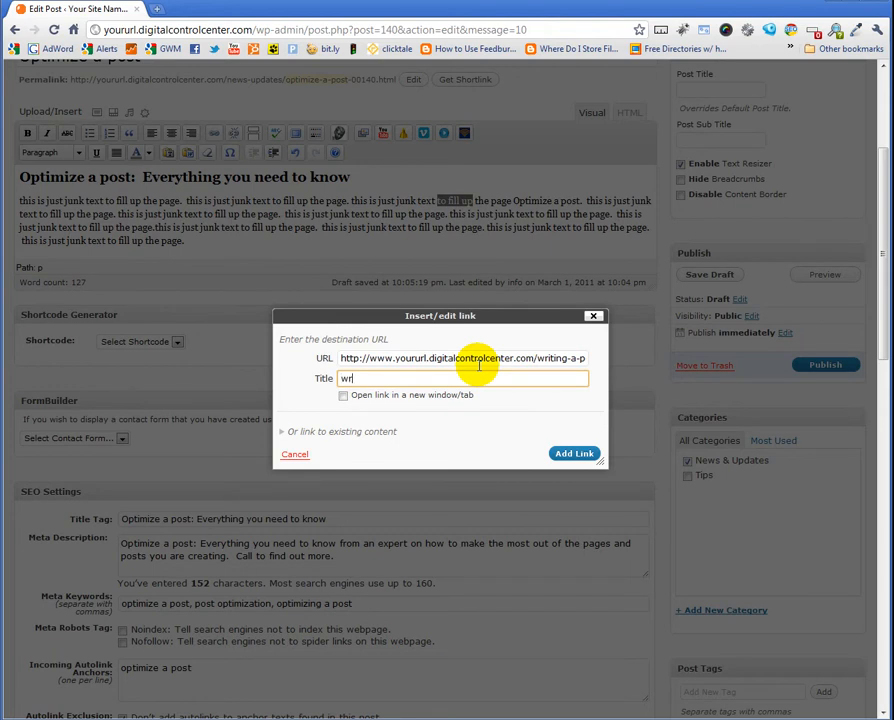
pyautogui.write('iting a post')
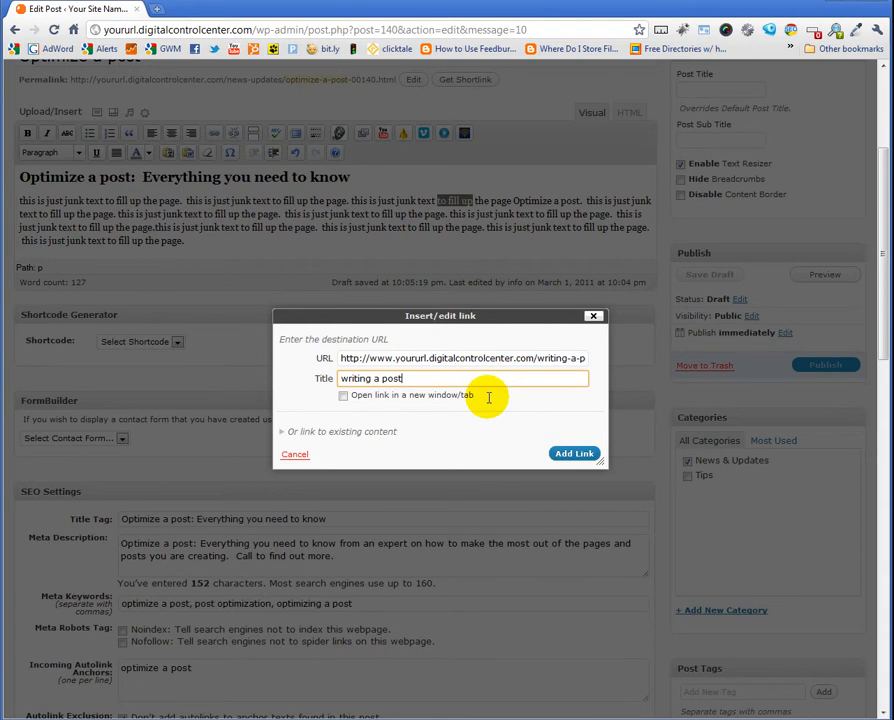
pyautogui.click(572, 454)
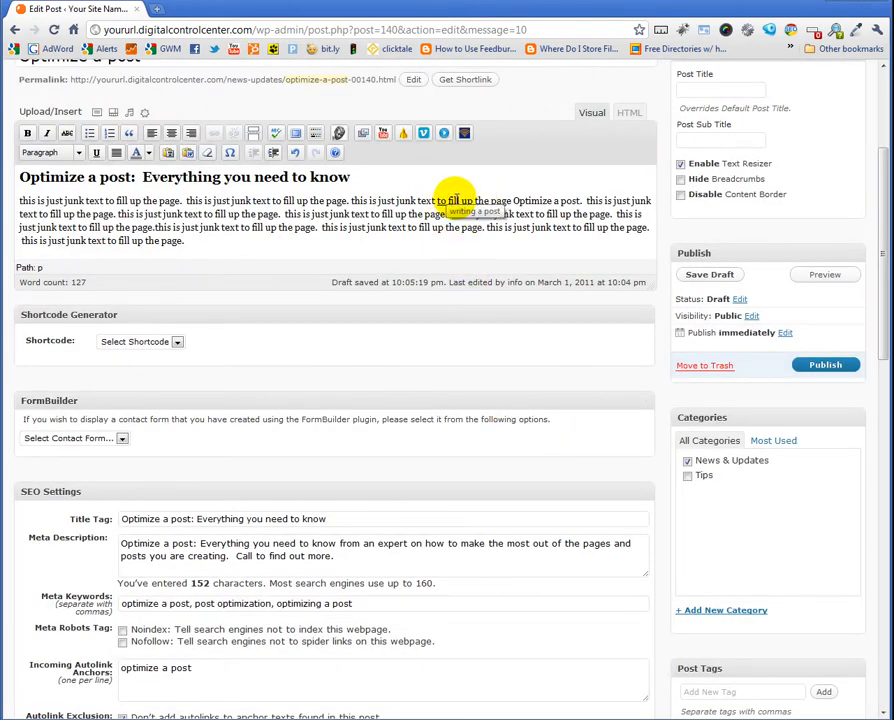
# Replace the linked words 'to fill up' in the body text with 'writing a post'
pyautogui.moveTo(456, 200)
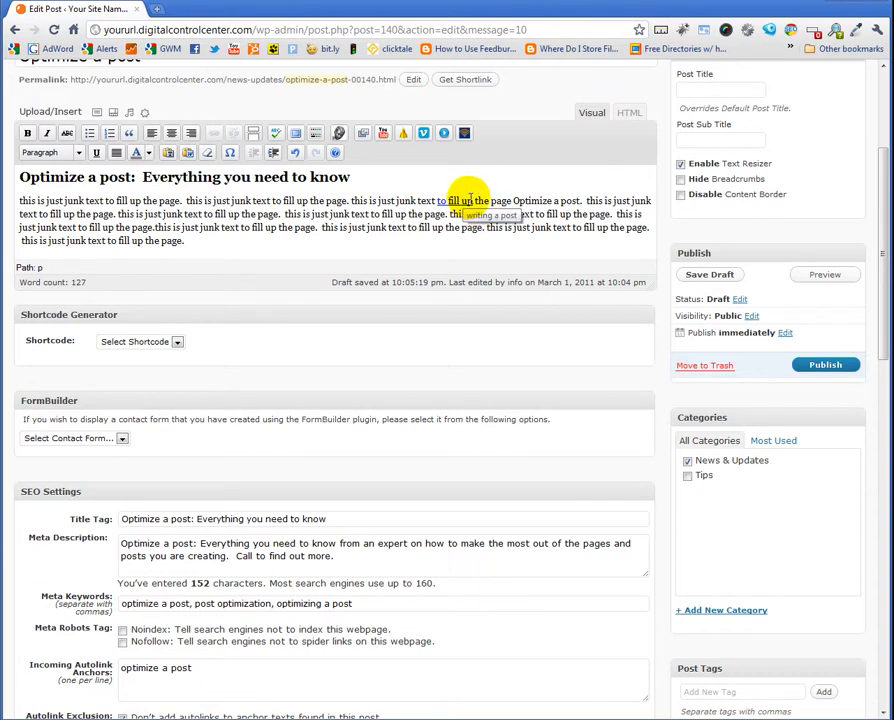
pyautogui.click(468, 200)
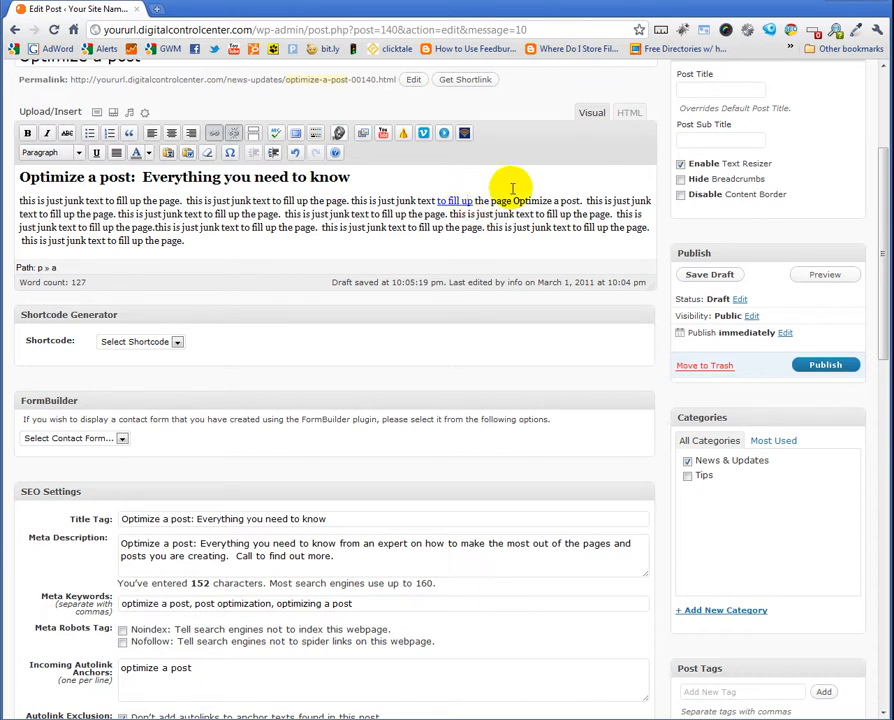
pyautogui.press('BackSpace')
pyautogui.press('BackSpace')
pyautogui.press('BackSpace')
pyautogui.press('BackSpace')
pyautogui.press('BackSpace')
pyautogui.press('BackSpace')
pyautogui.press('BackSpace')
pyautogui.press('BackSpace')
pyautogui.press('BackSpace')
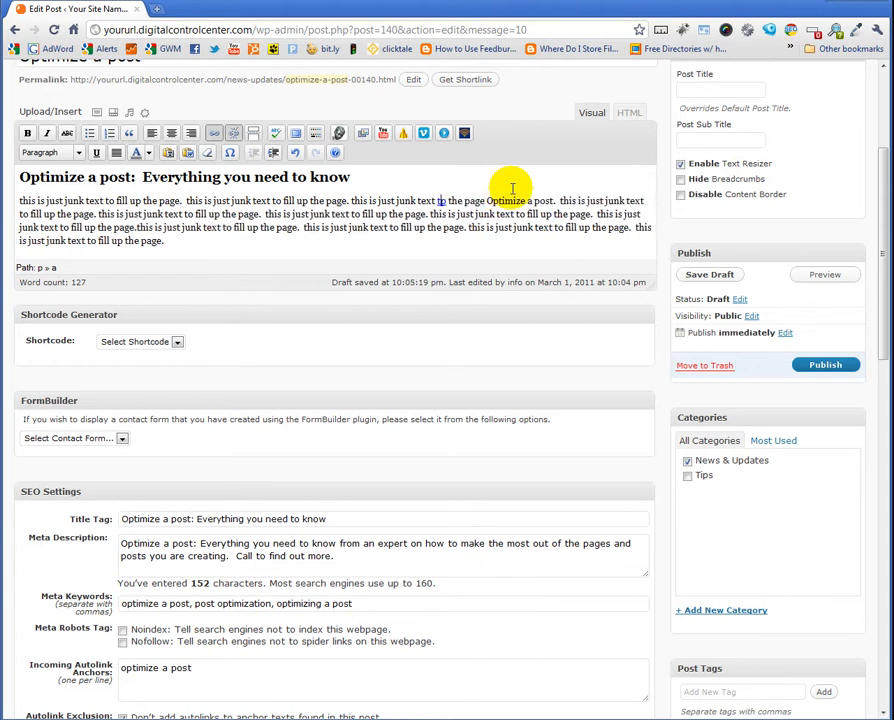
pyautogui.write('wri')
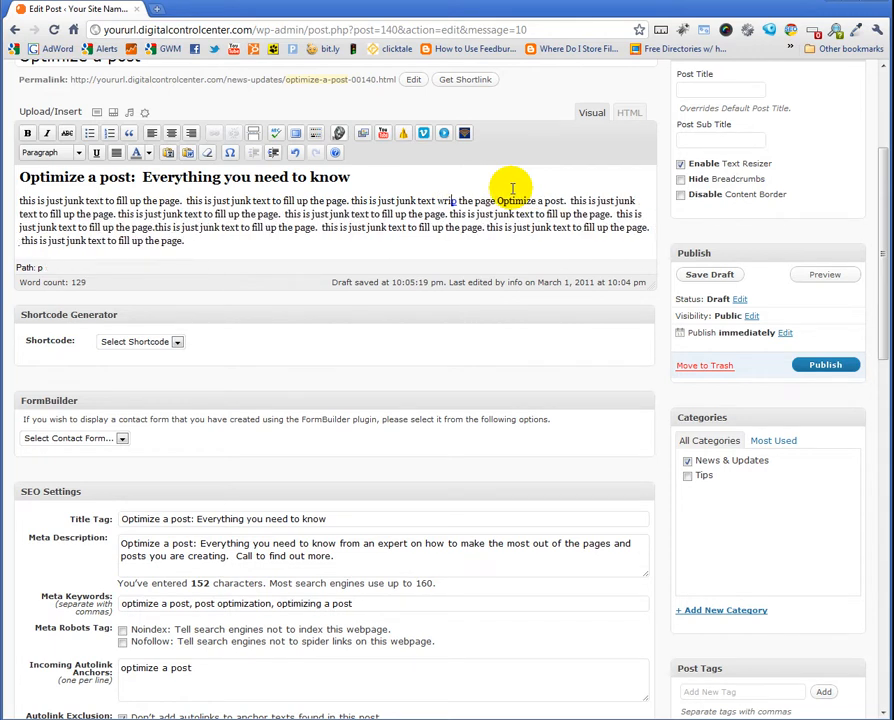
pyautogui.press('BackSpace')
pyautogui.press('BackSpace')
pyautogui.press('BackSpace')
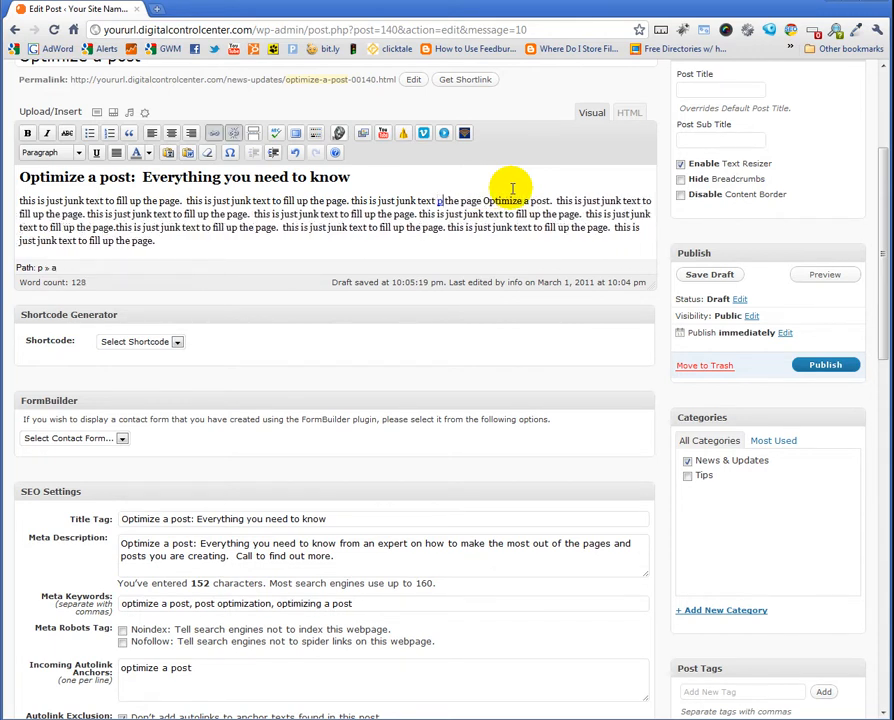
pyautogui.press('Delete')
pyautogui.press('Delete')
pyautogui.write('writing a po')
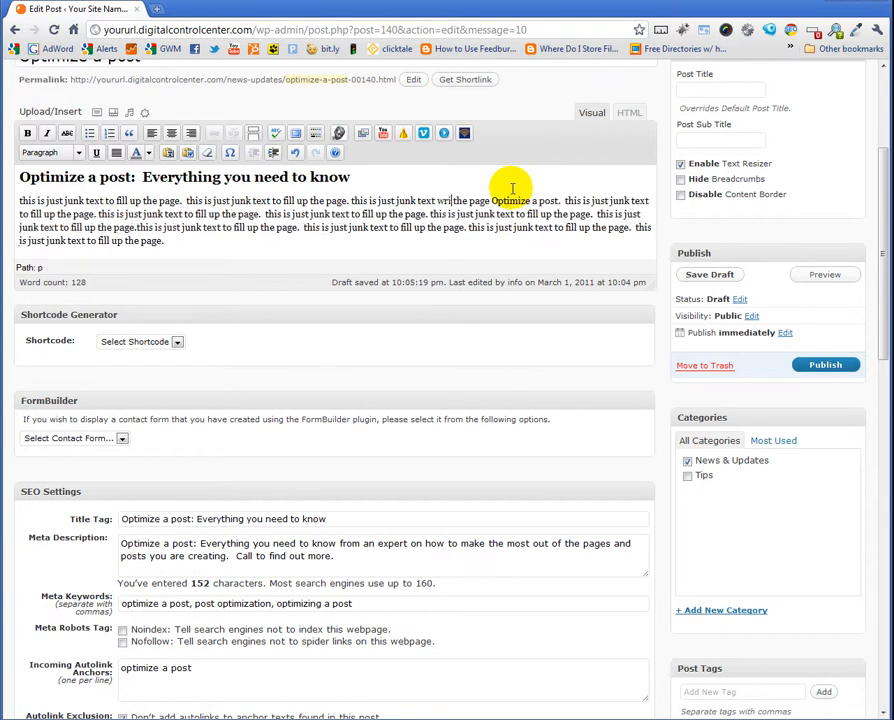
pyautogui.write('st')
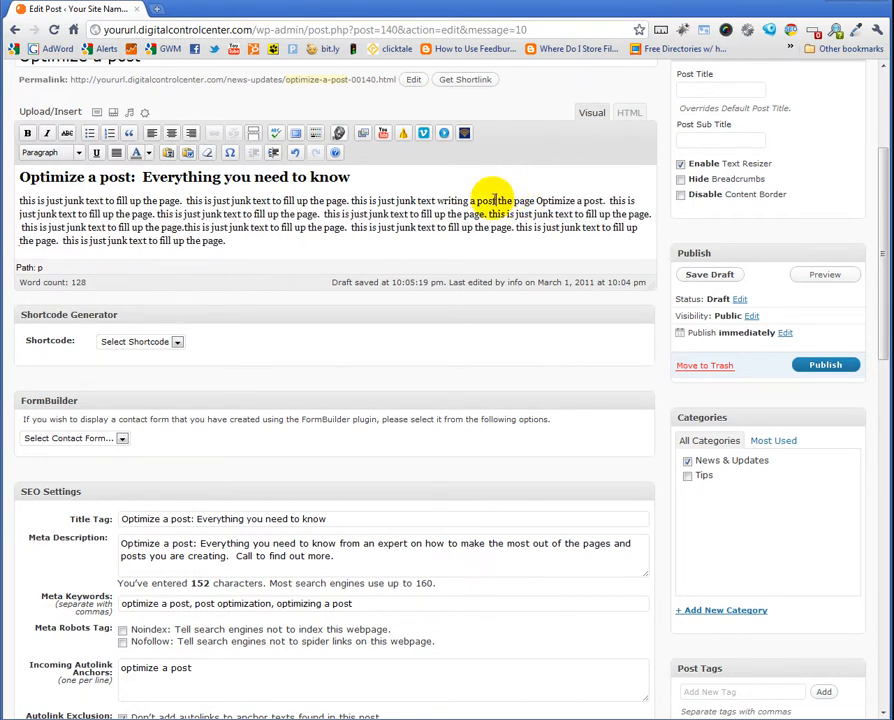
pyautogui.moveTo(493, 200); pyautogui.dragTo(437, 200)
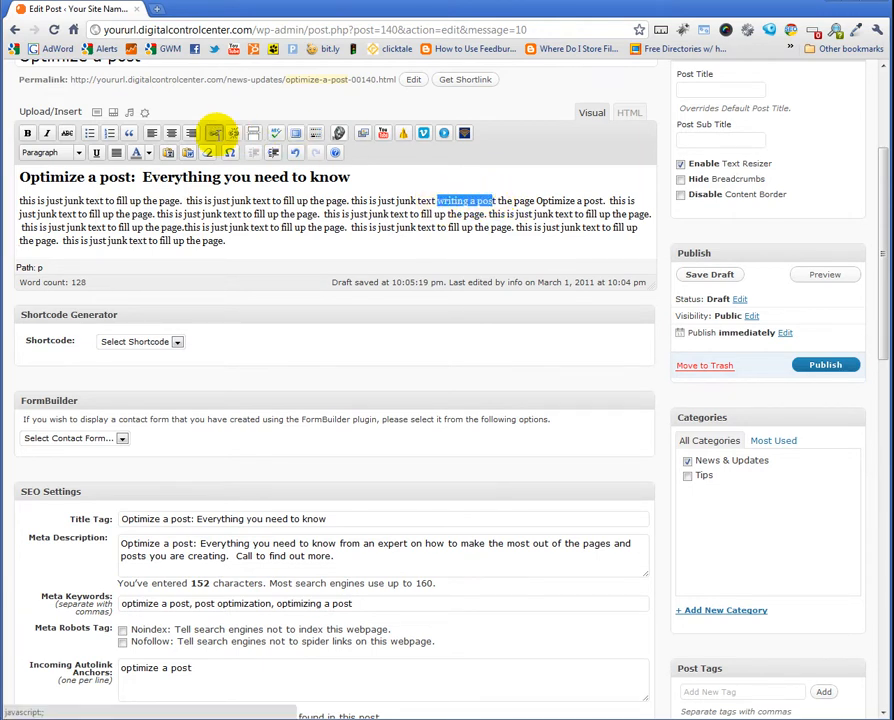
pyautogui.click(216, 133)
pyautogui.click(393, 358)
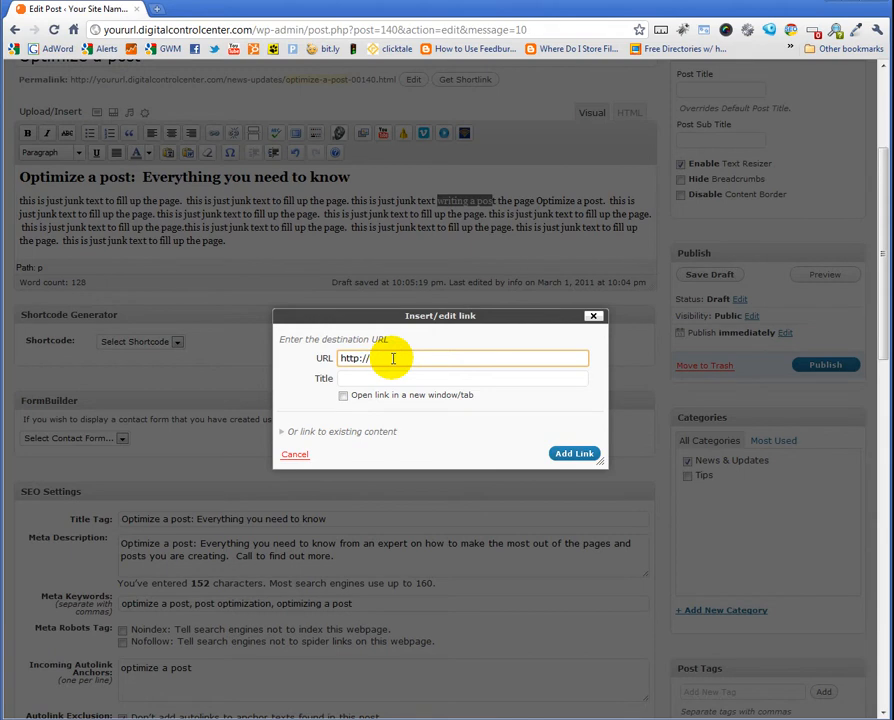
pyautogui.write('yoururl.di')
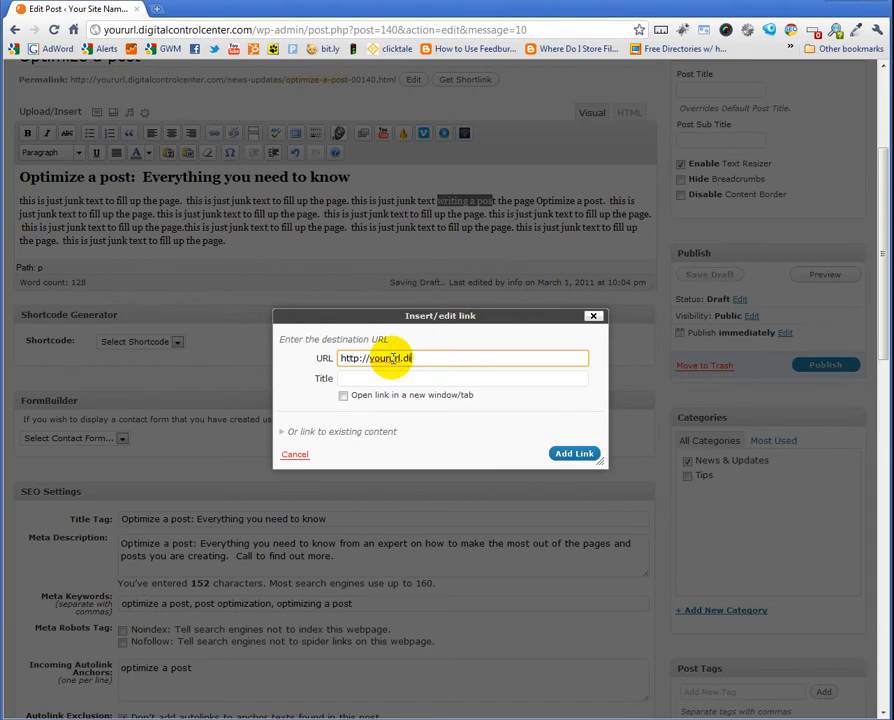
pyautogui.write('gitalcont')
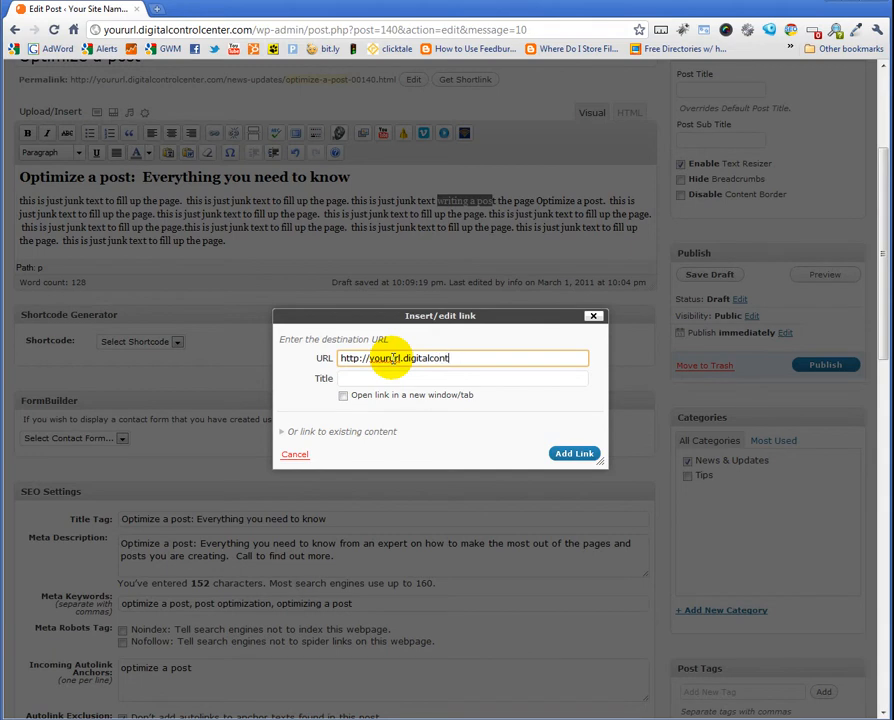
pyautogui.write('rolcenter.com/wri')
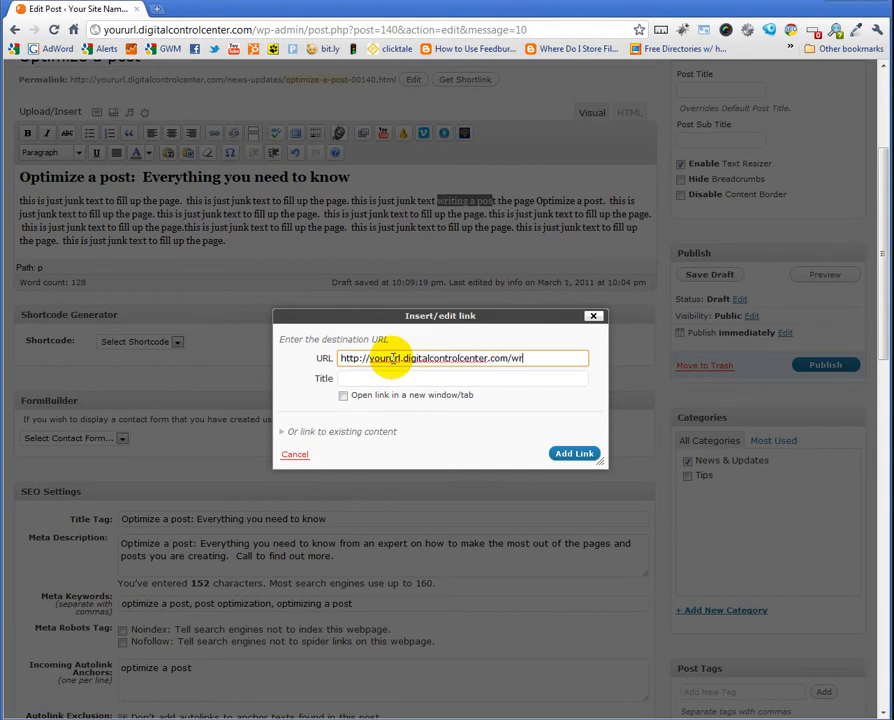
pyautogui.write('ting-a-post')
pyautogui.press('Tab')
pyautogui.write('wri')
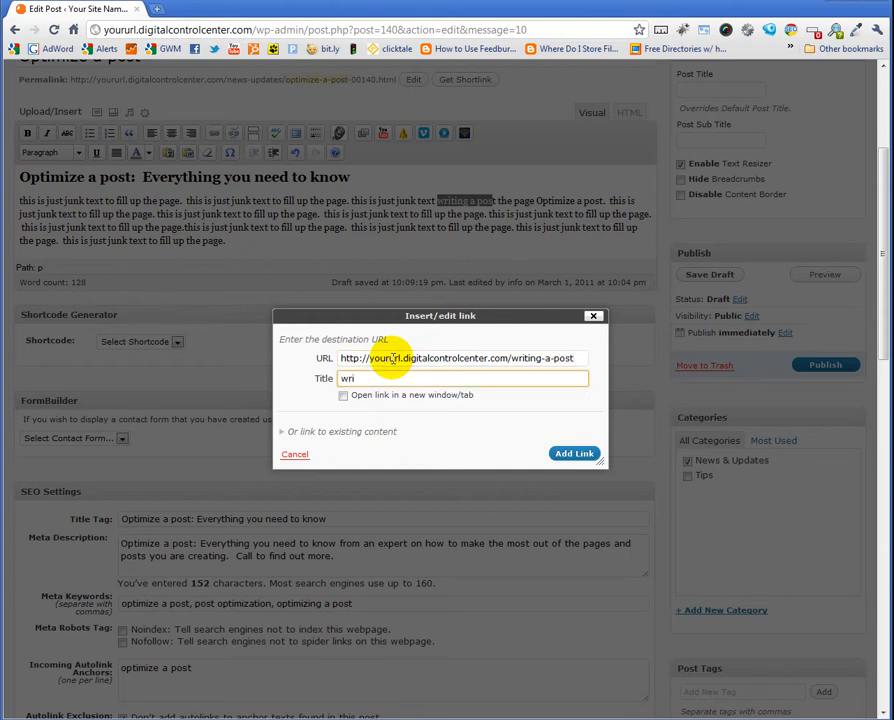
pyautogui.write('ting a post')
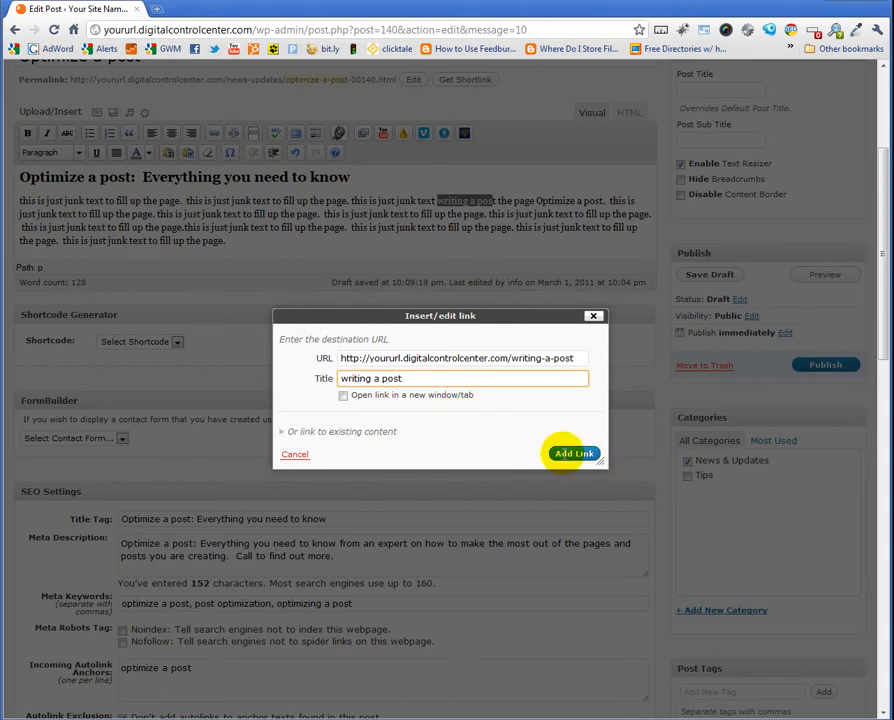
pyautogui.click(570, 454)
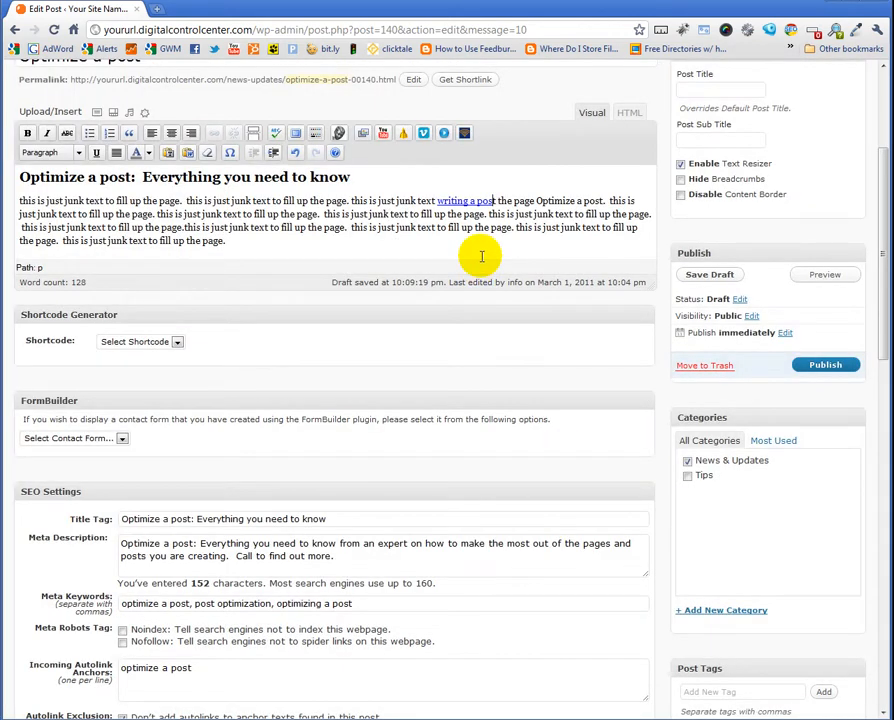